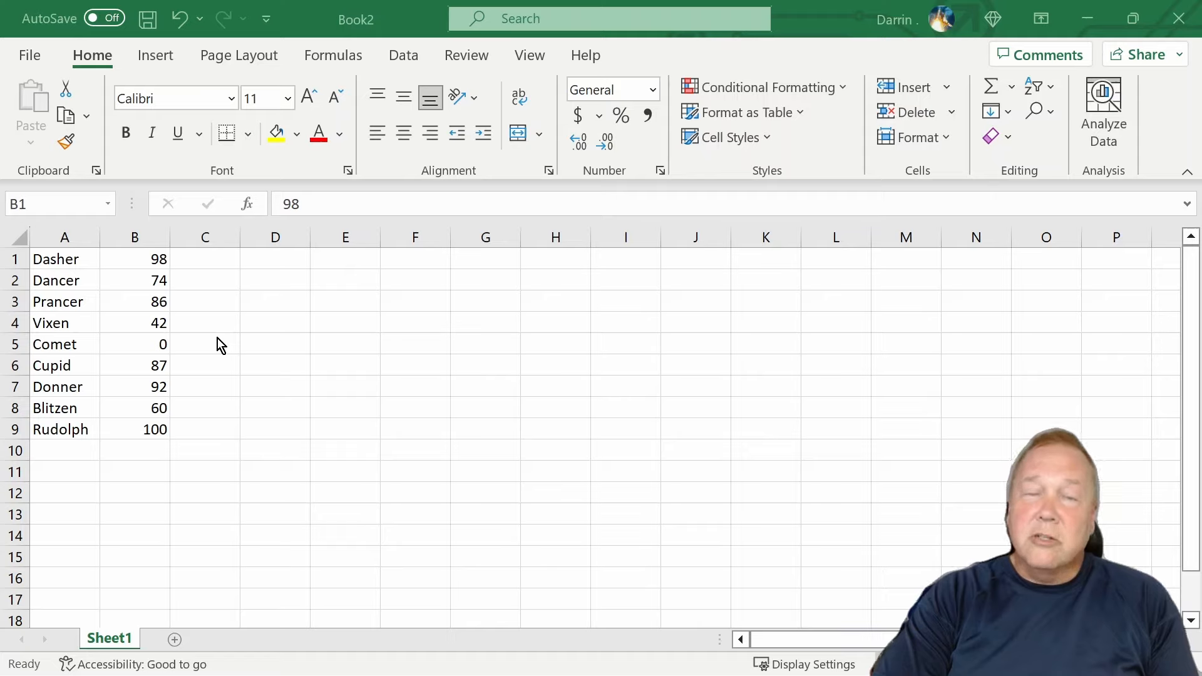
Step: Start a Greater Than conditional formatting rule on B1:B9 with a threshold of 80 and choose a custom format for it
left_click(148, 260)
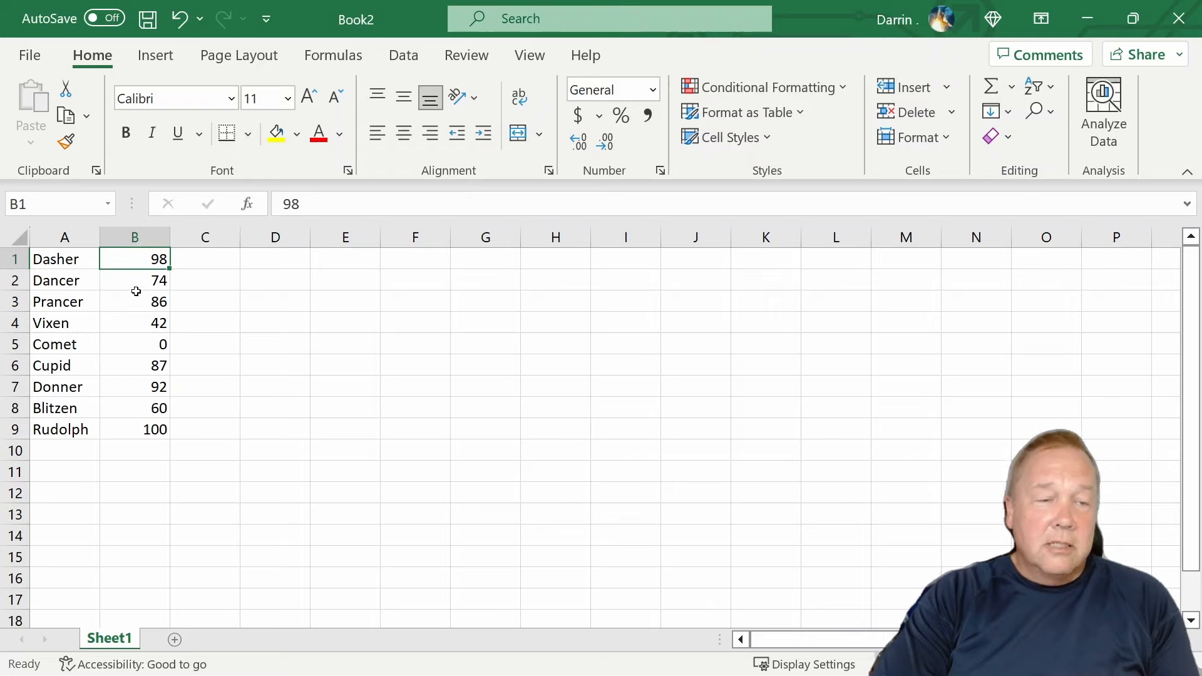
left_click_drag(126, 252, 131, 419)
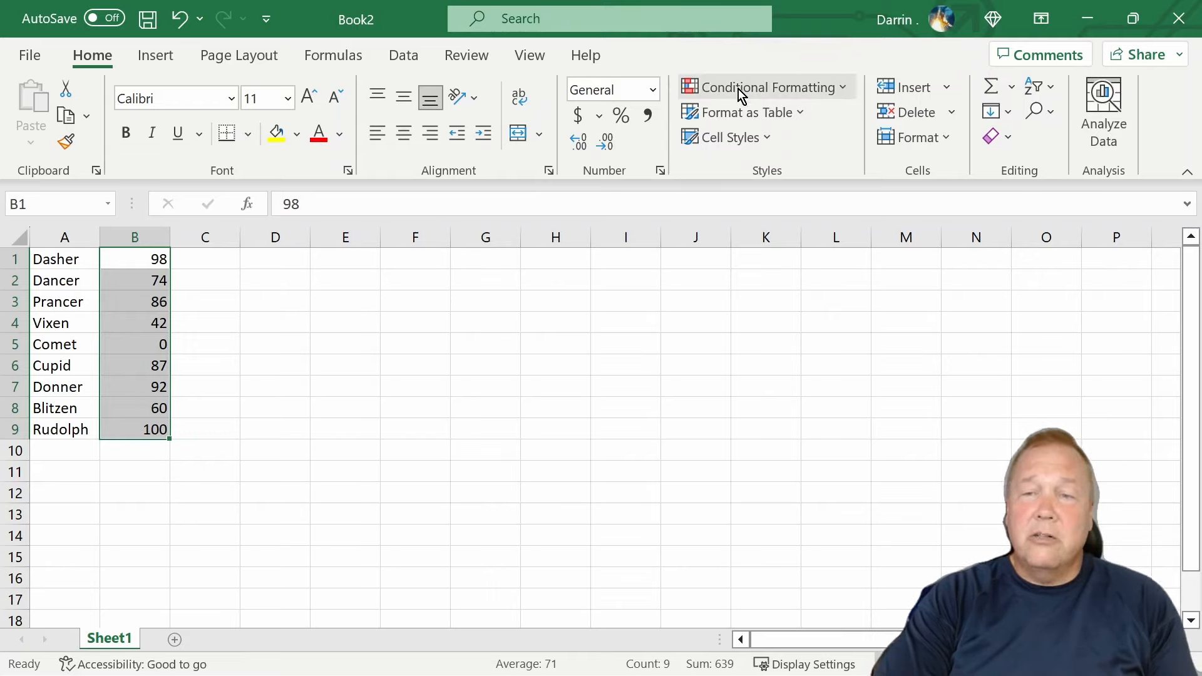
left_click(843, 88)
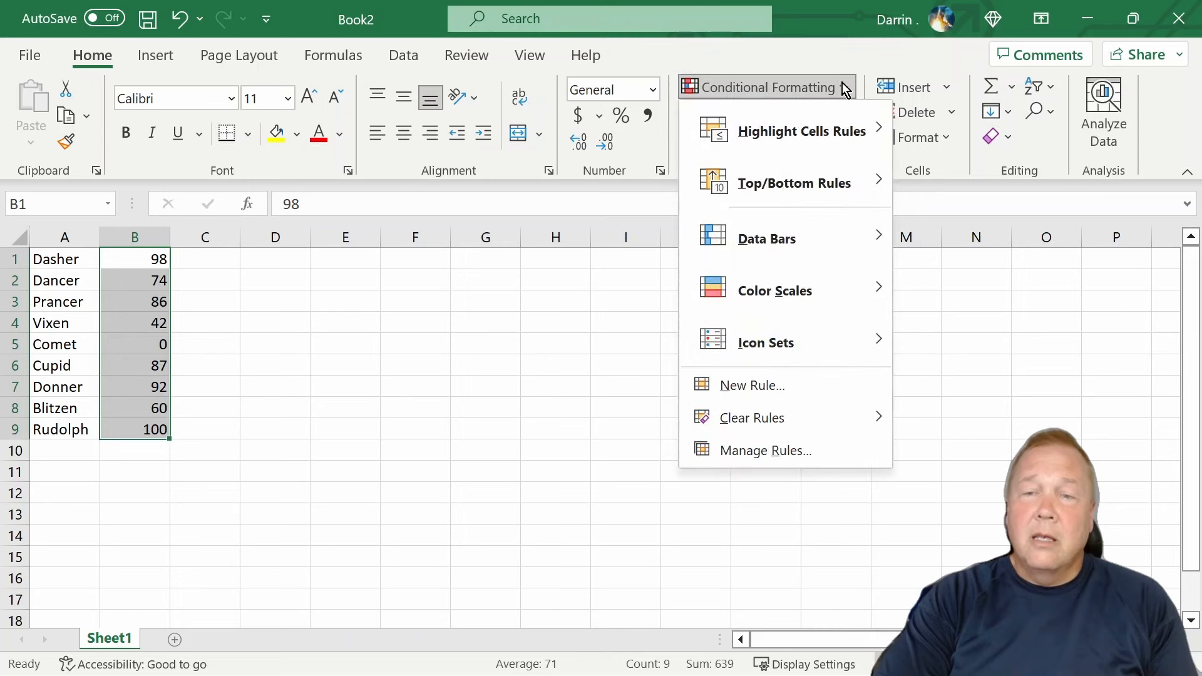
mouse_move(837, 136)
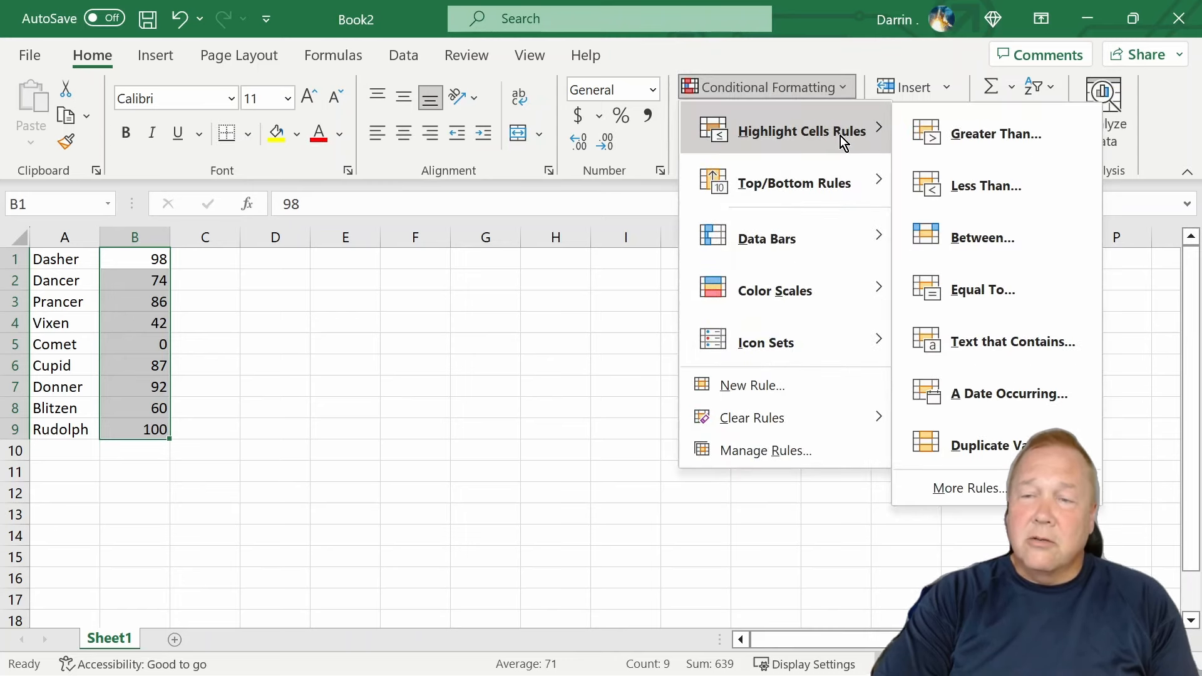
left_click(979, 143)
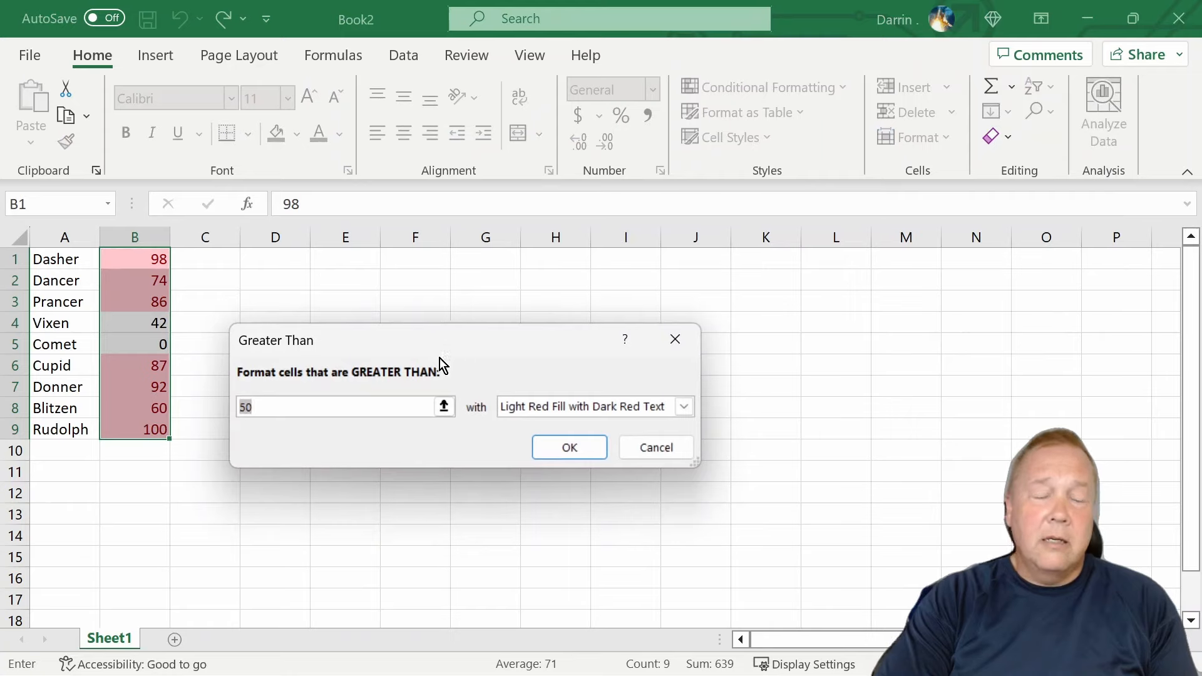
type("50")
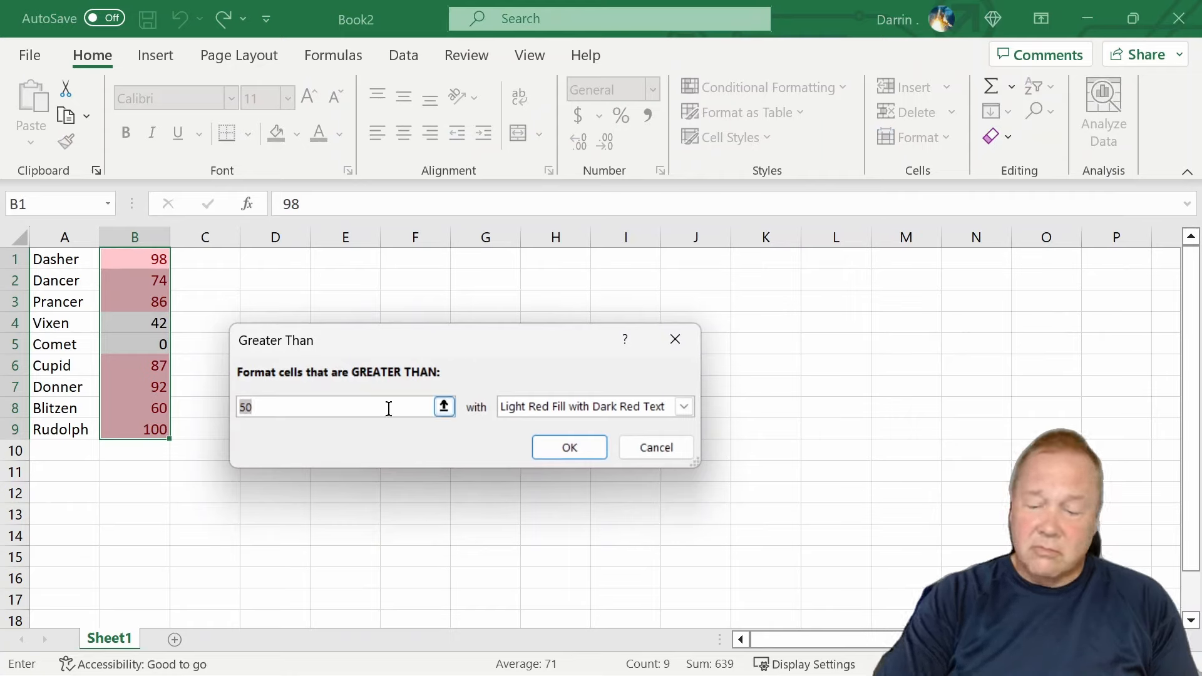
key("BackSpace")
key("BackSpace")
type("80")
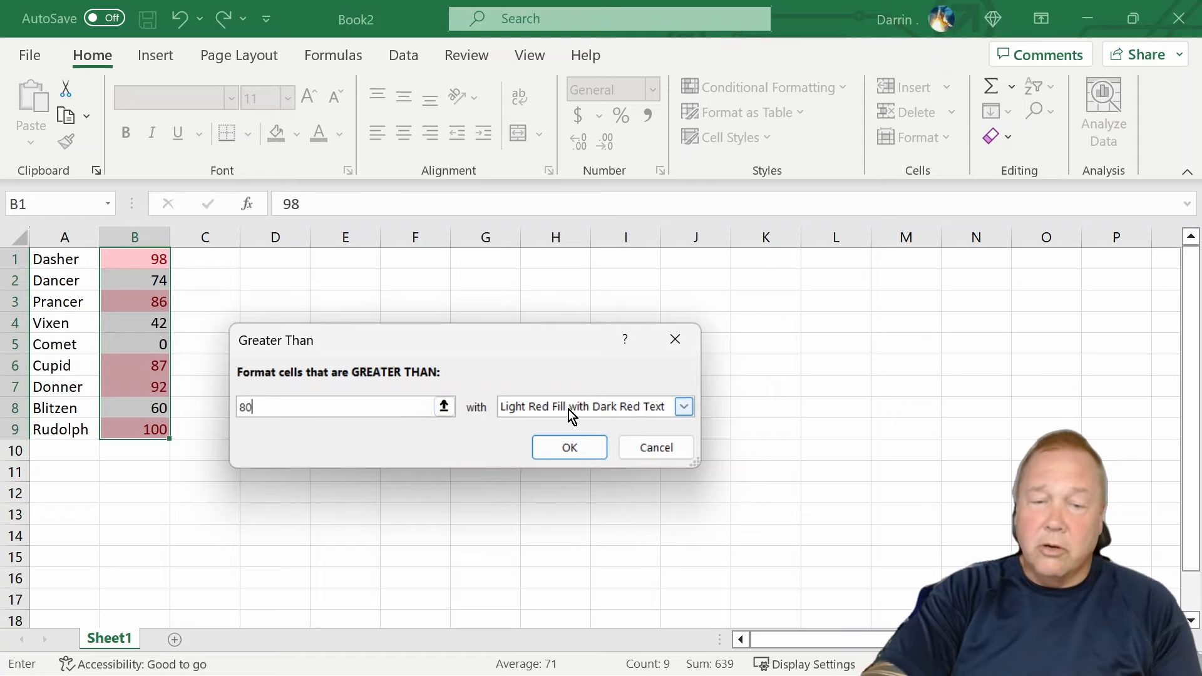
left_click(684, 407)
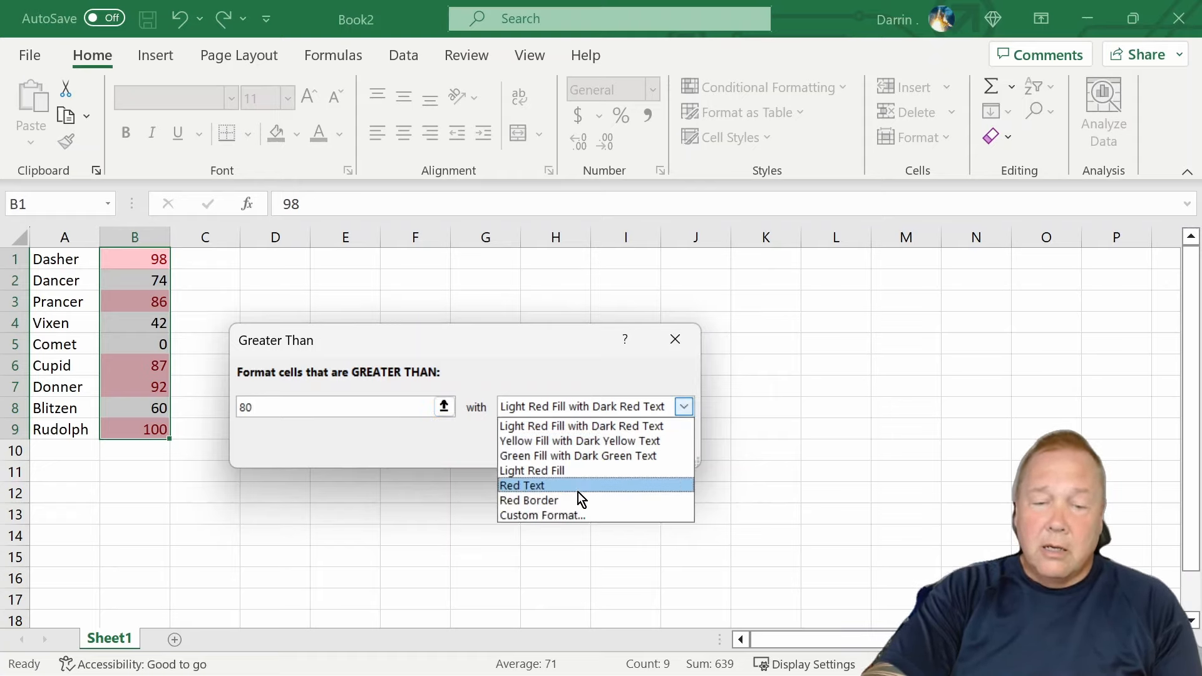
left_click(576, 515)
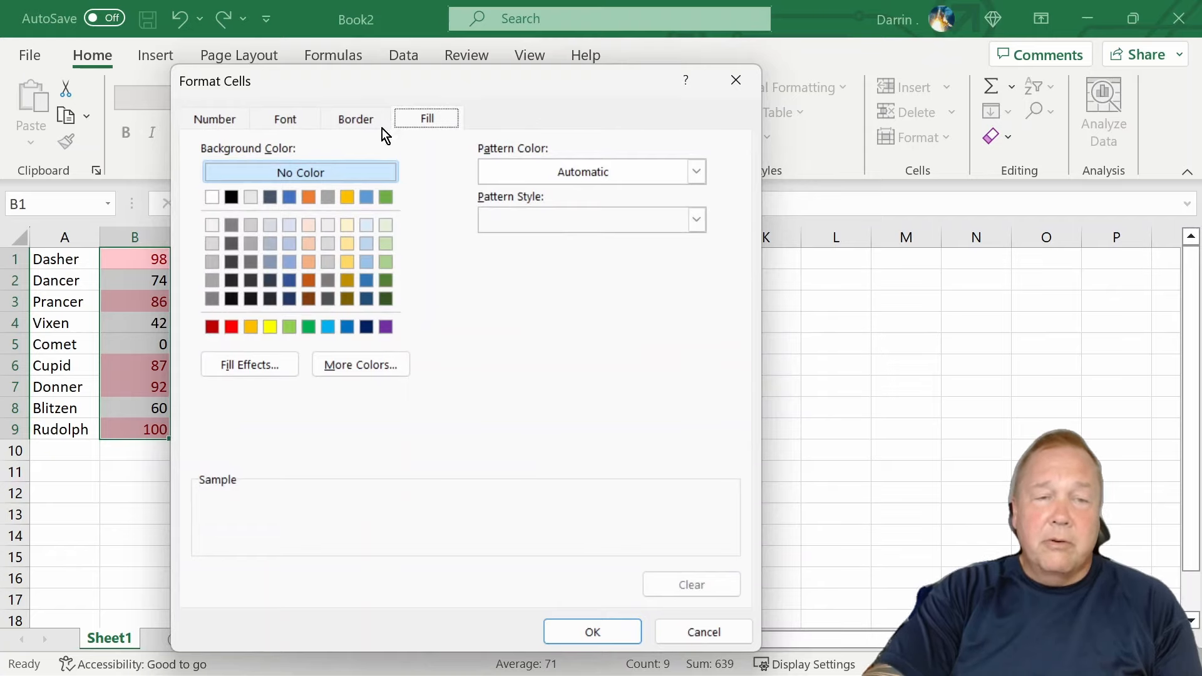
Step: Look through the number, font, border and fill options available for the rule's custom format
left_click(214, 119)
left_click(292, 126)
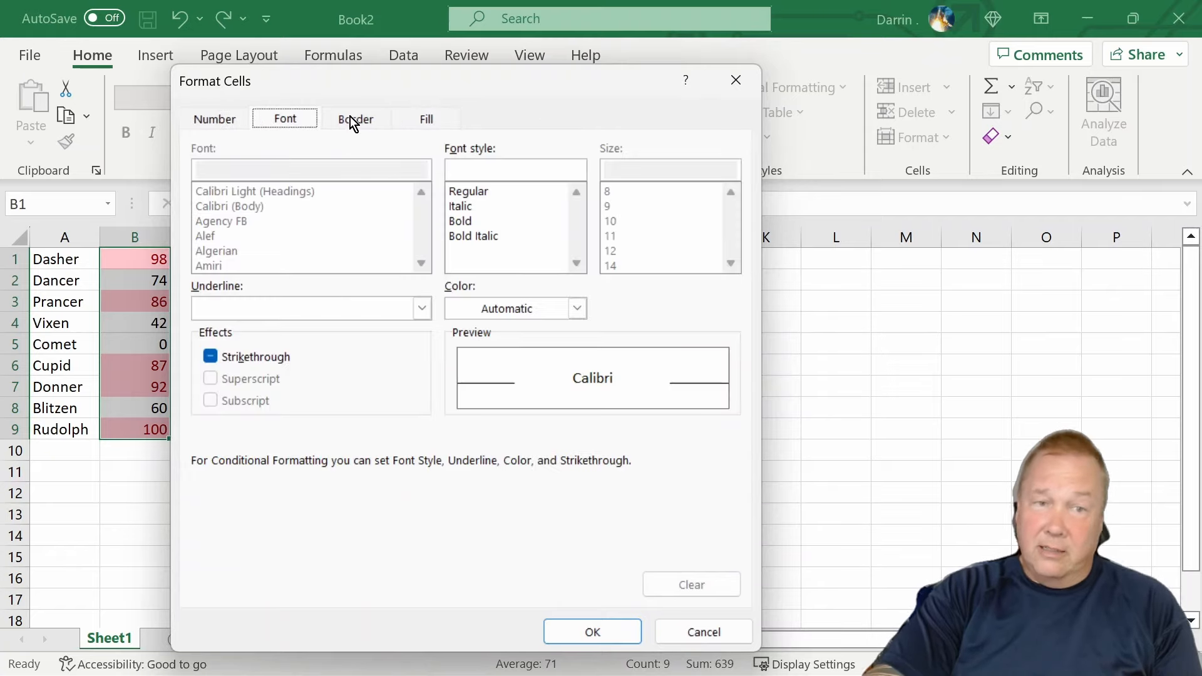
left_click(352, 118)
left_click(297, 122)
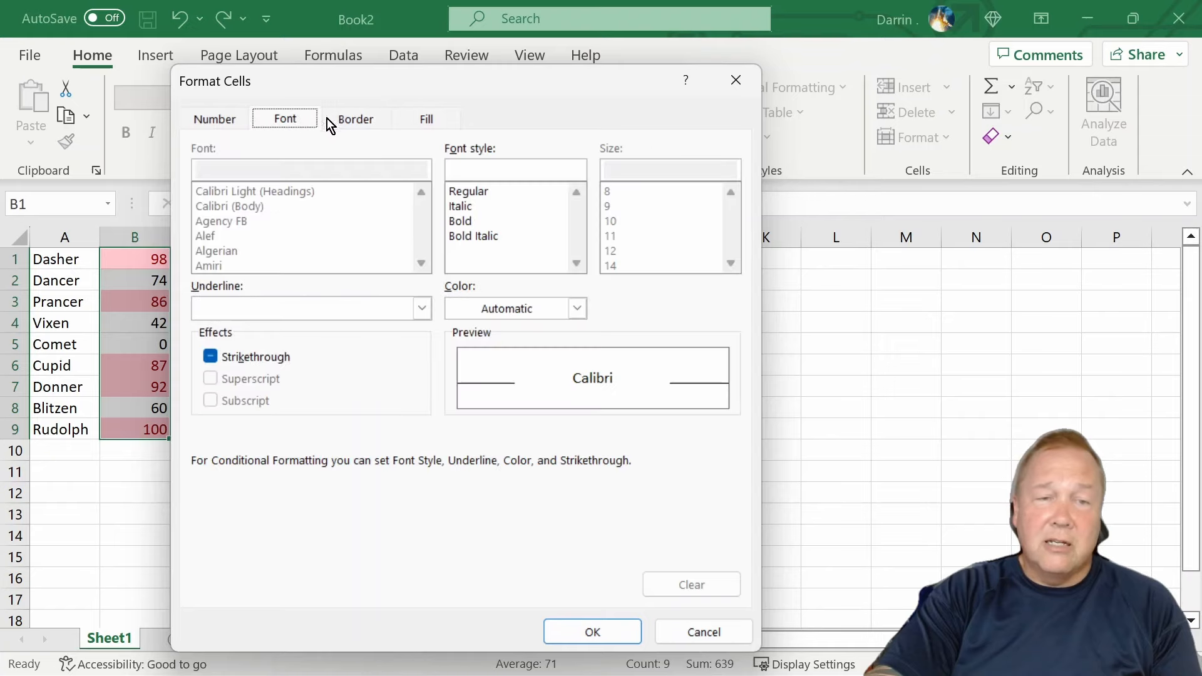
left_click(230, 126)
left_click(367, 121)
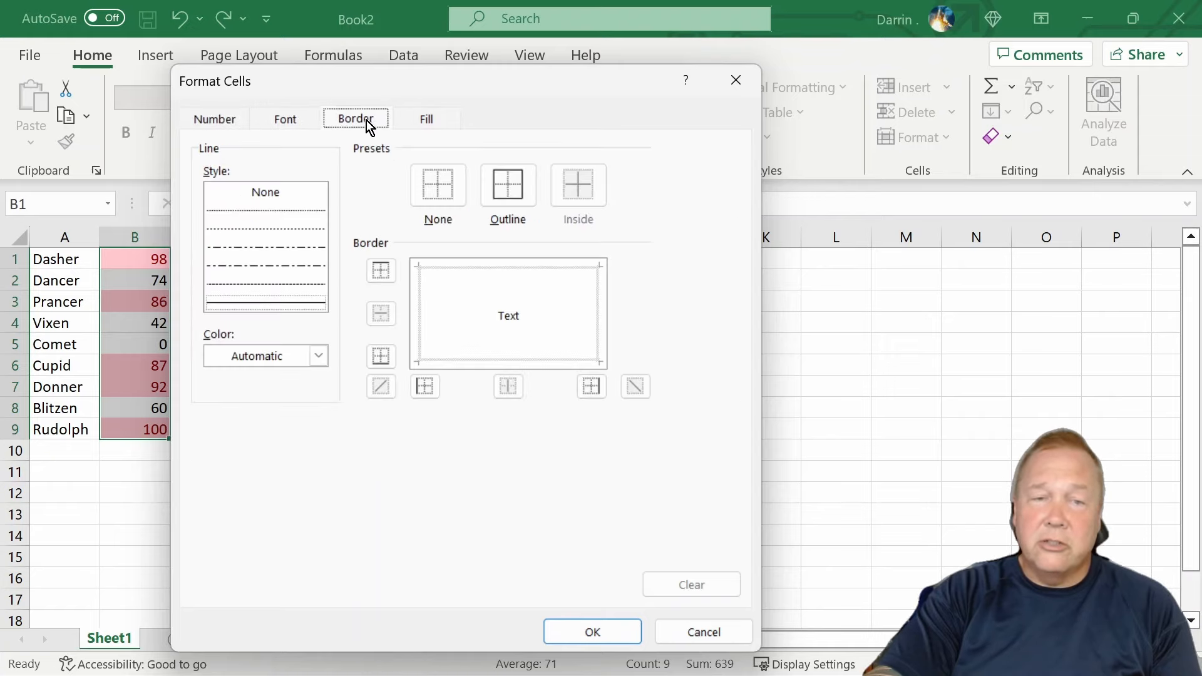
left_click(423, 125)
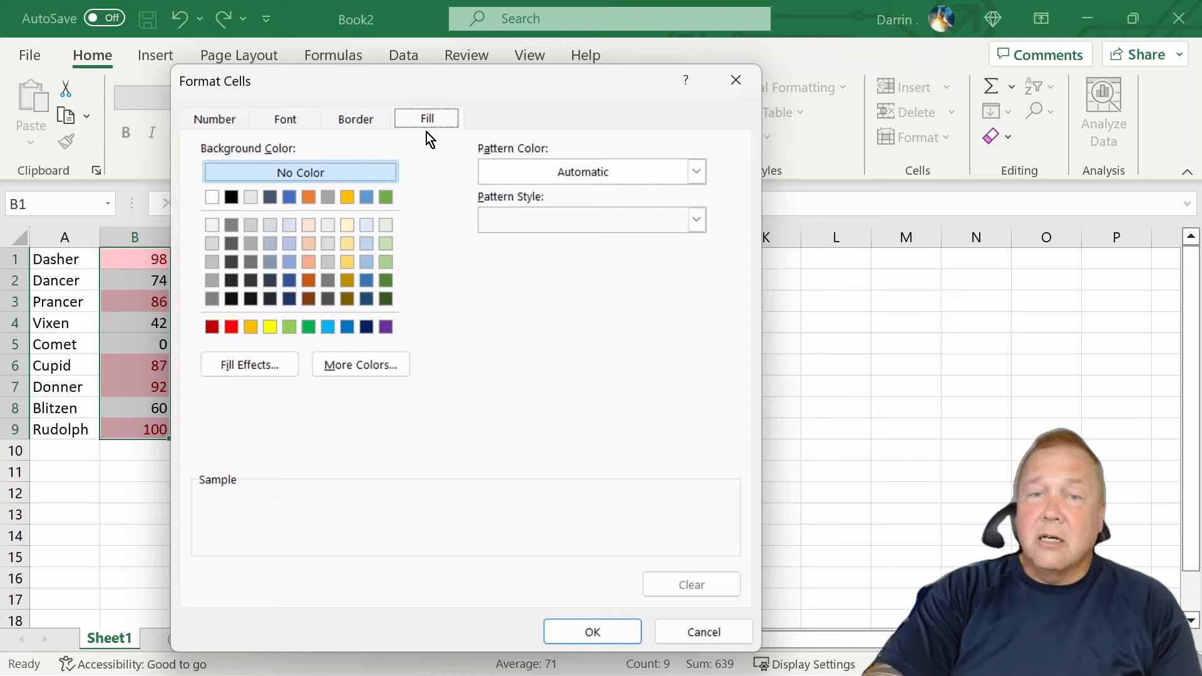
Step: Set a light green fill for the greater-than-80 rule and apply it to the scores
left_click(288, 327)
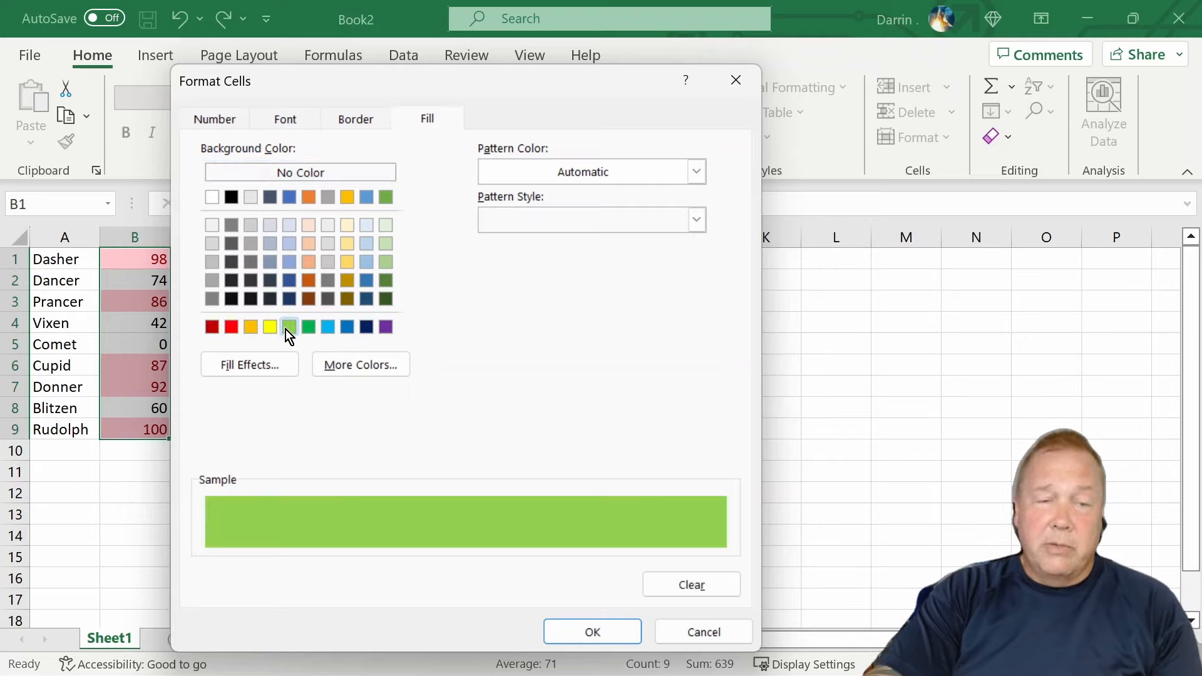
left_click(621, 629)
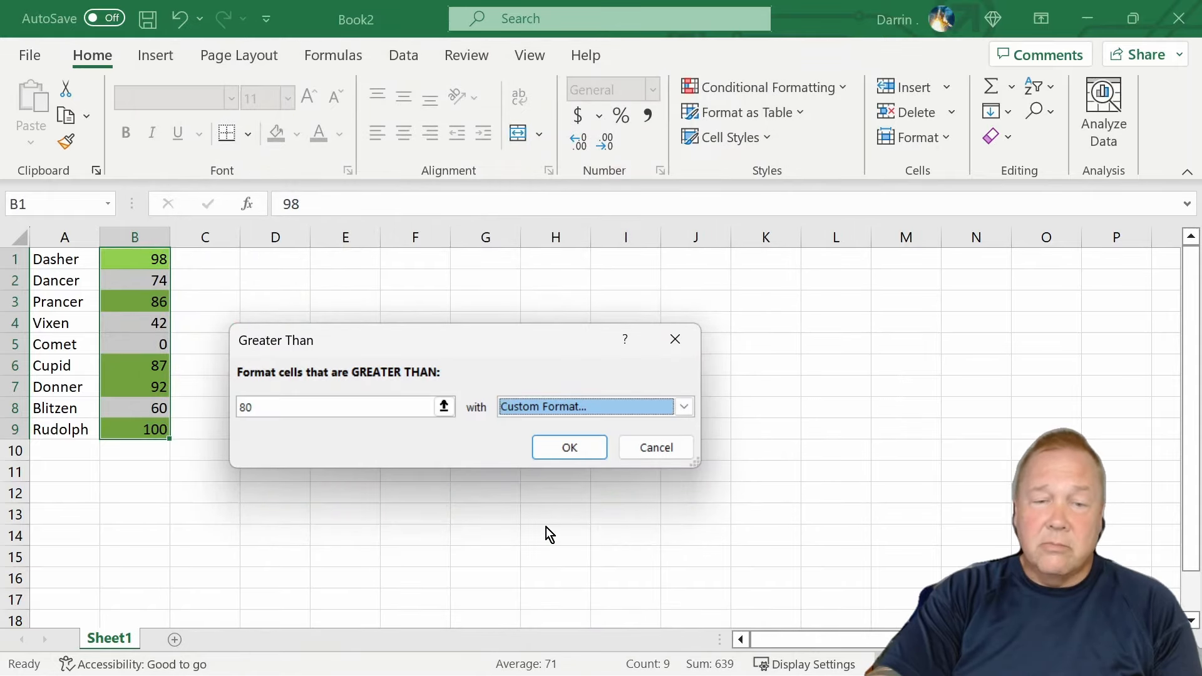
left_click(562, 451)
left_click(219, 326)
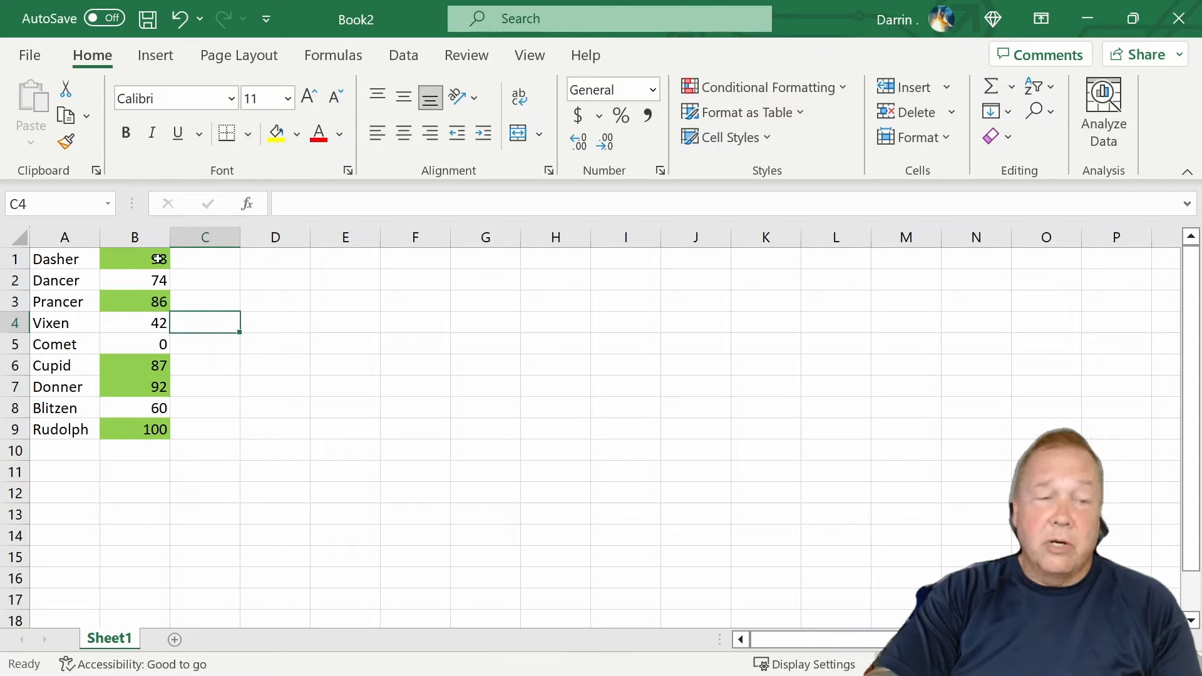
Step: Start a Between conditional formatting rule on B1:B9 with limits of 60 and 80
left_click_drag(156, 260, 142, 432)
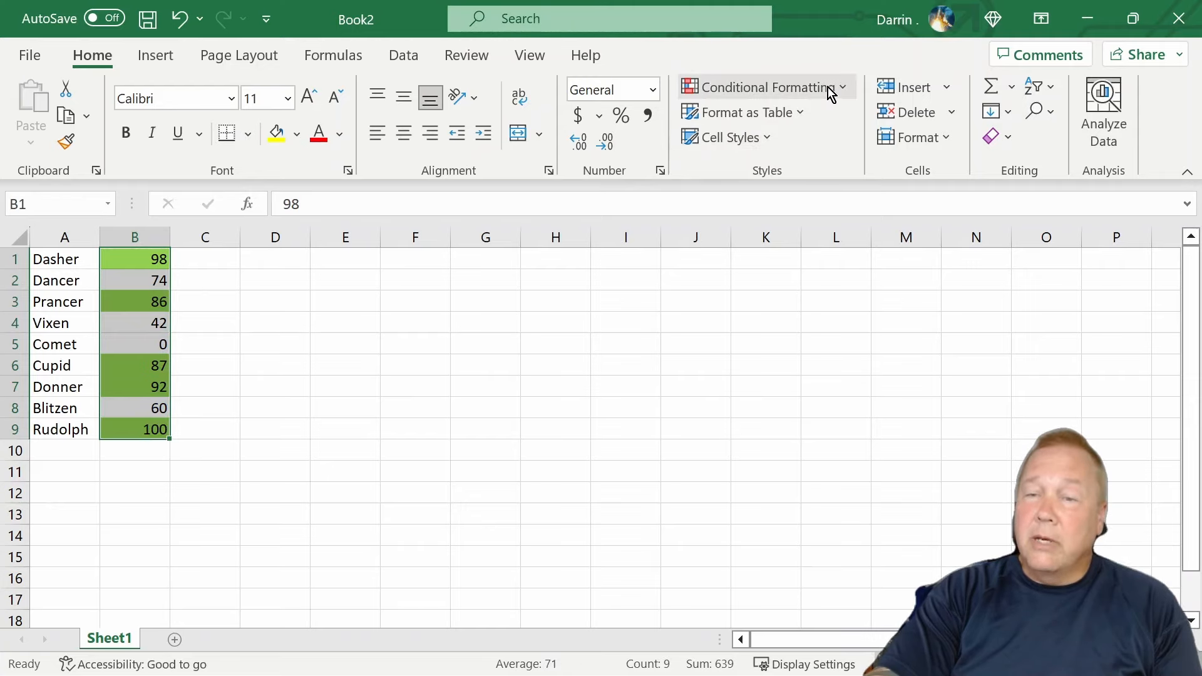
left_click(848, 92)
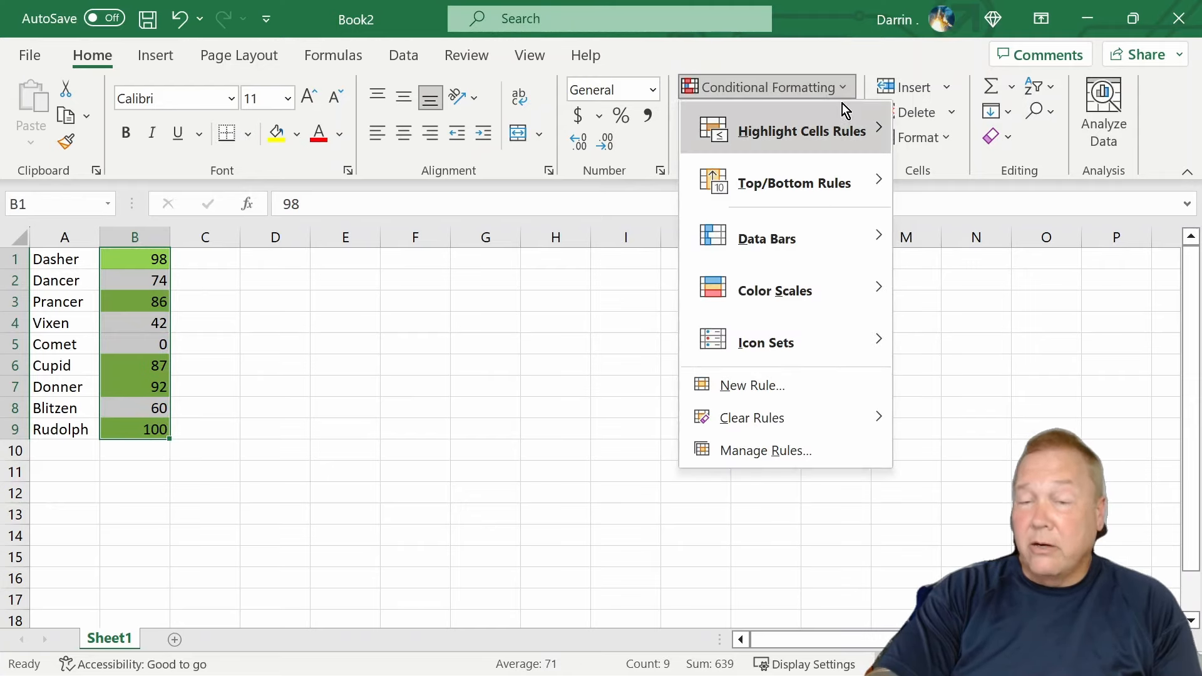
mouse_move(842, 119)
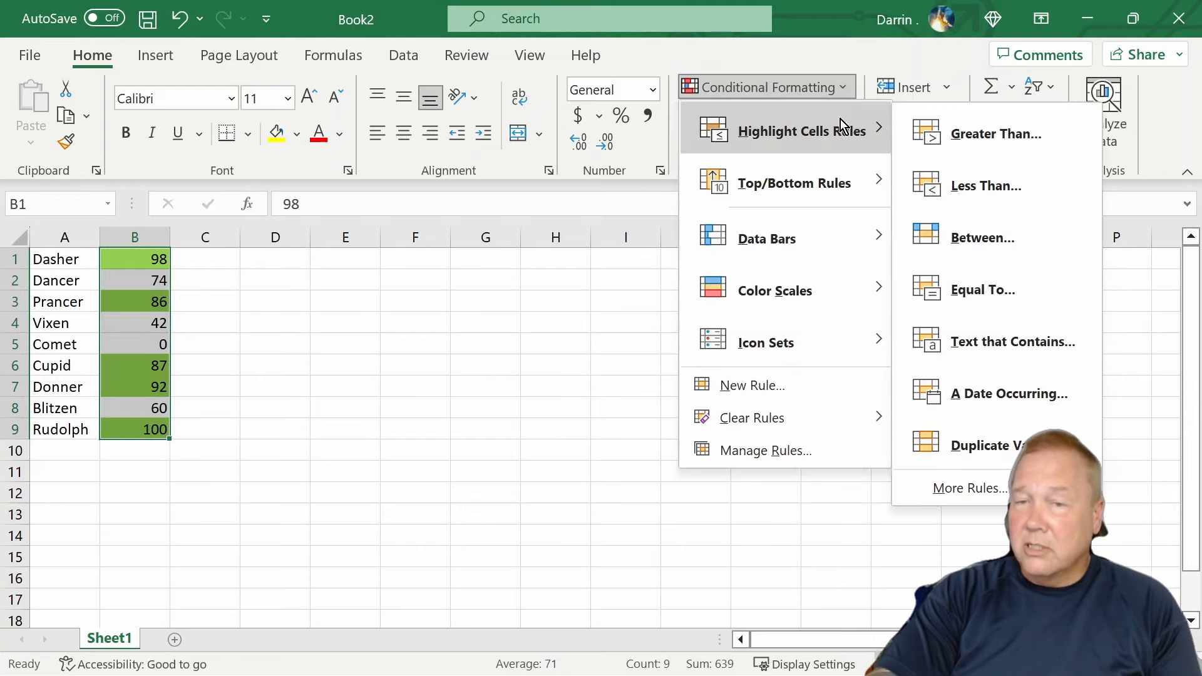
left_click(965, 239)
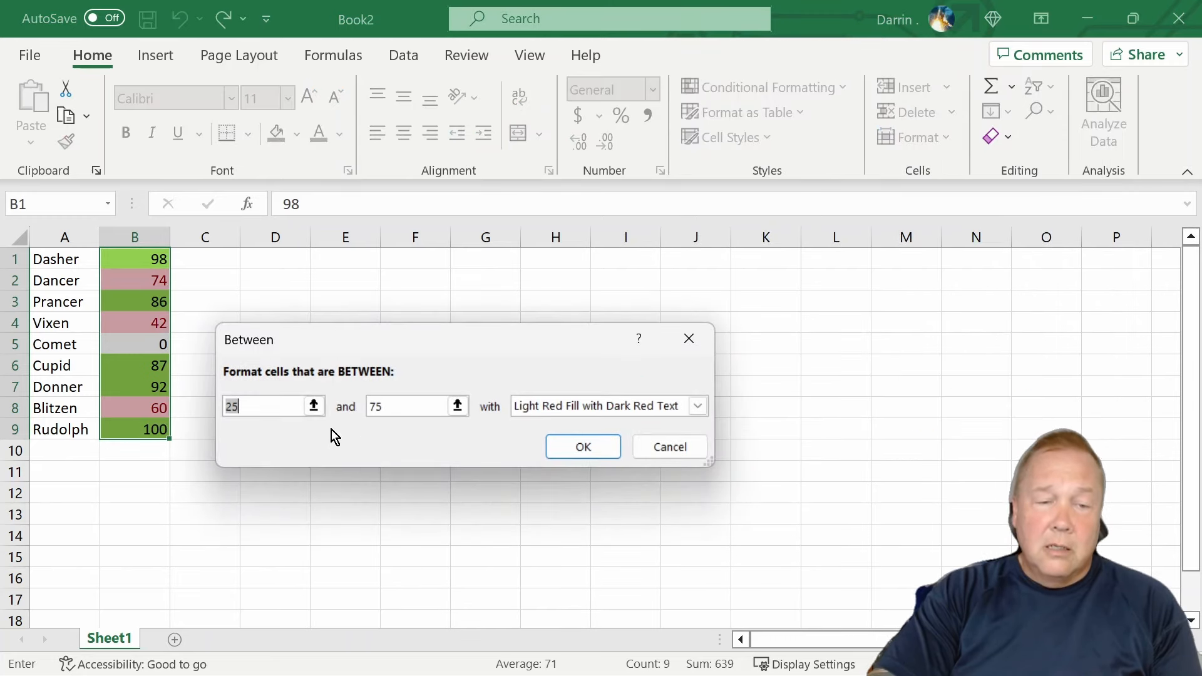
type("60")
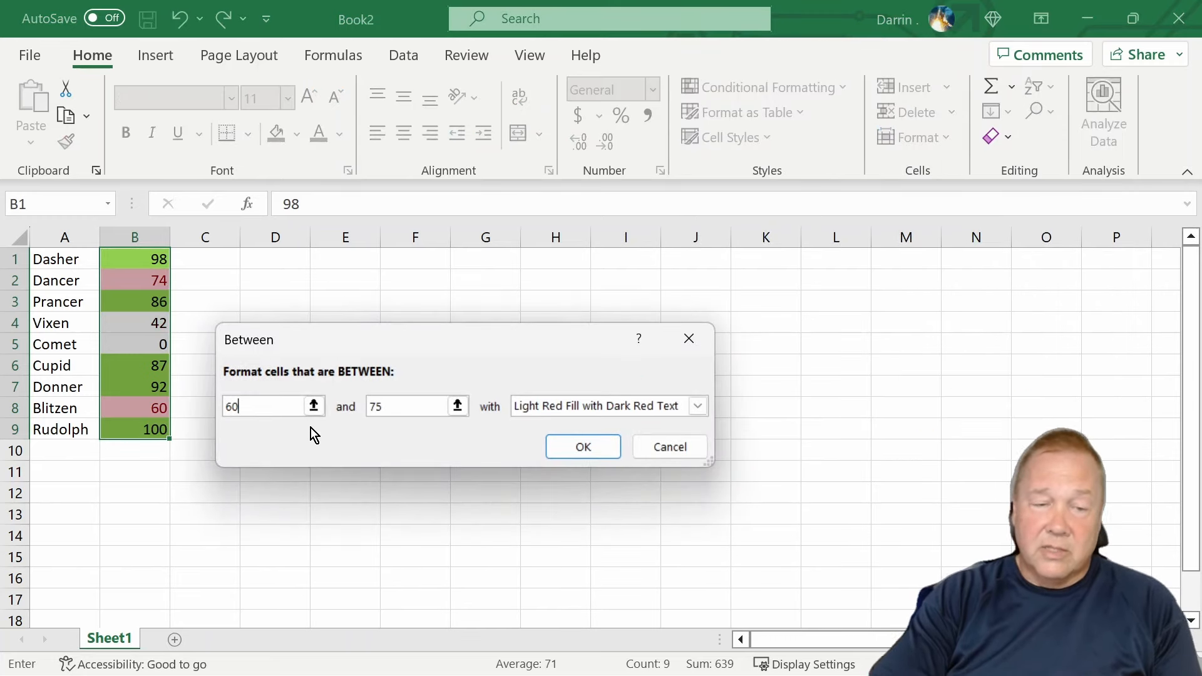
key("Tab")
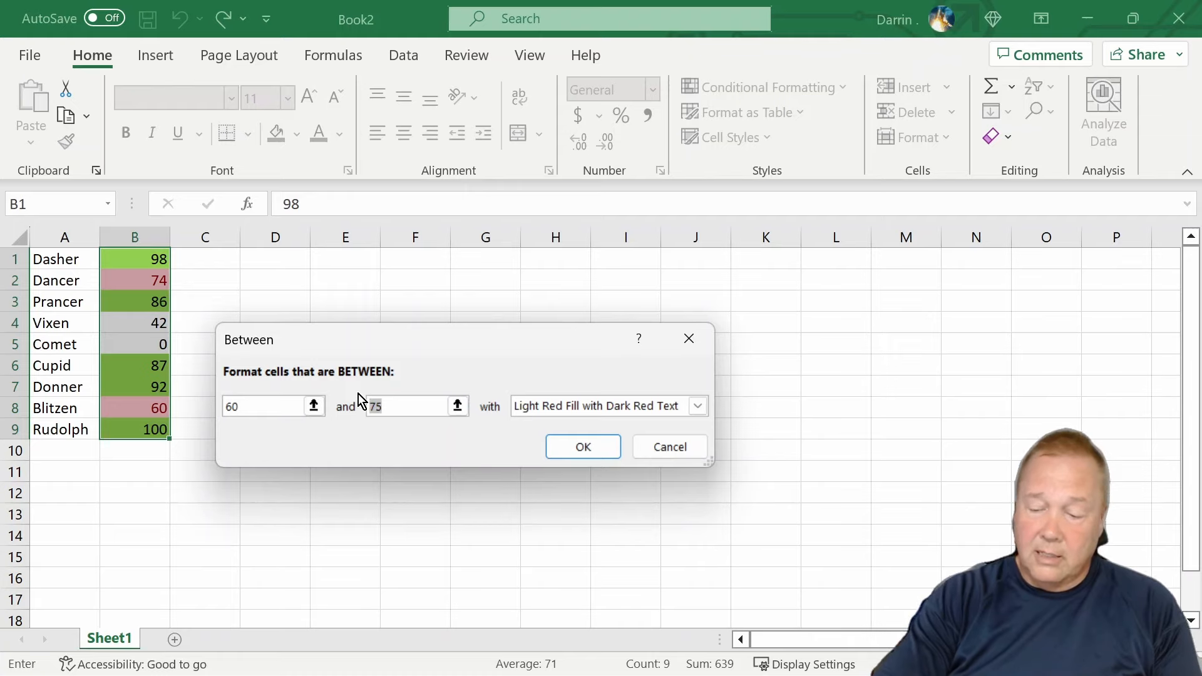
type("80")
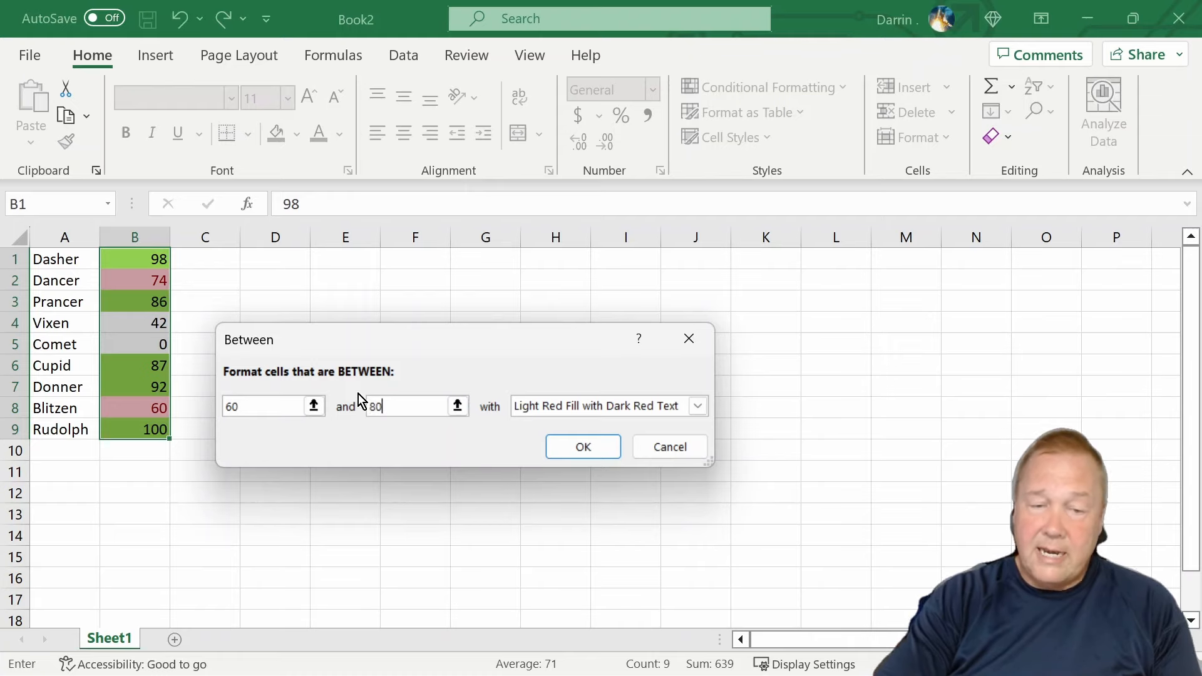
Step: Give the Between rule a custom format with a yellow fill and apply it to the scores
left_click(698, 406)
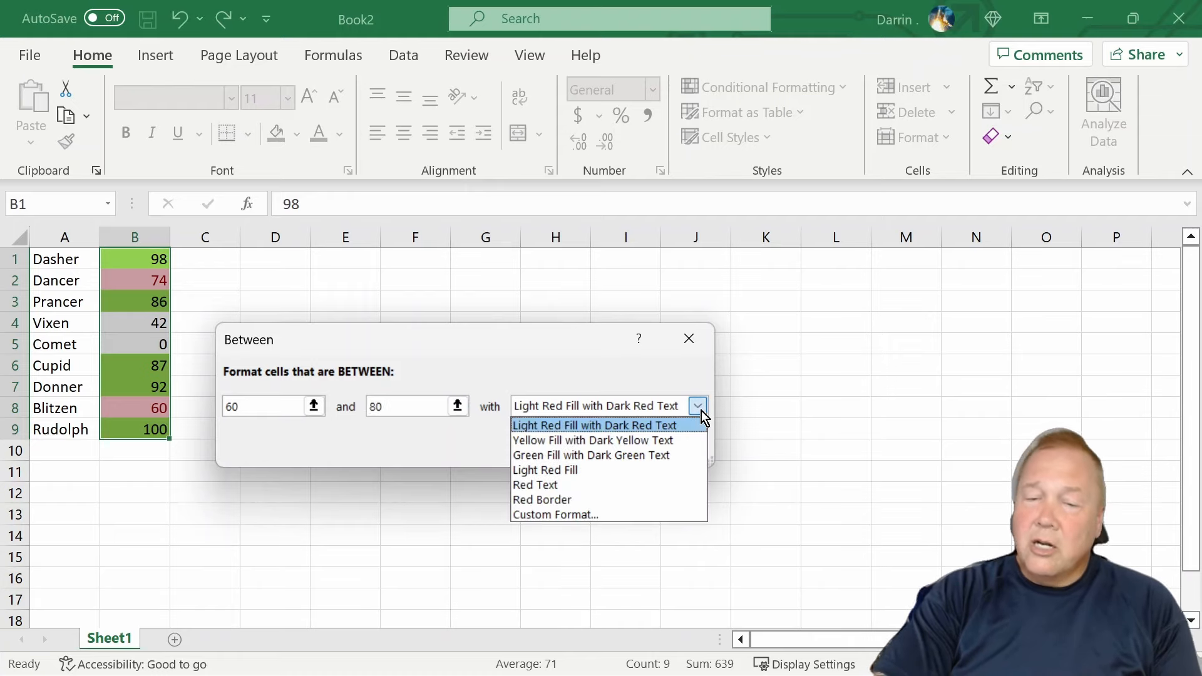
left_click(591, 514)
left_click(269, 326)
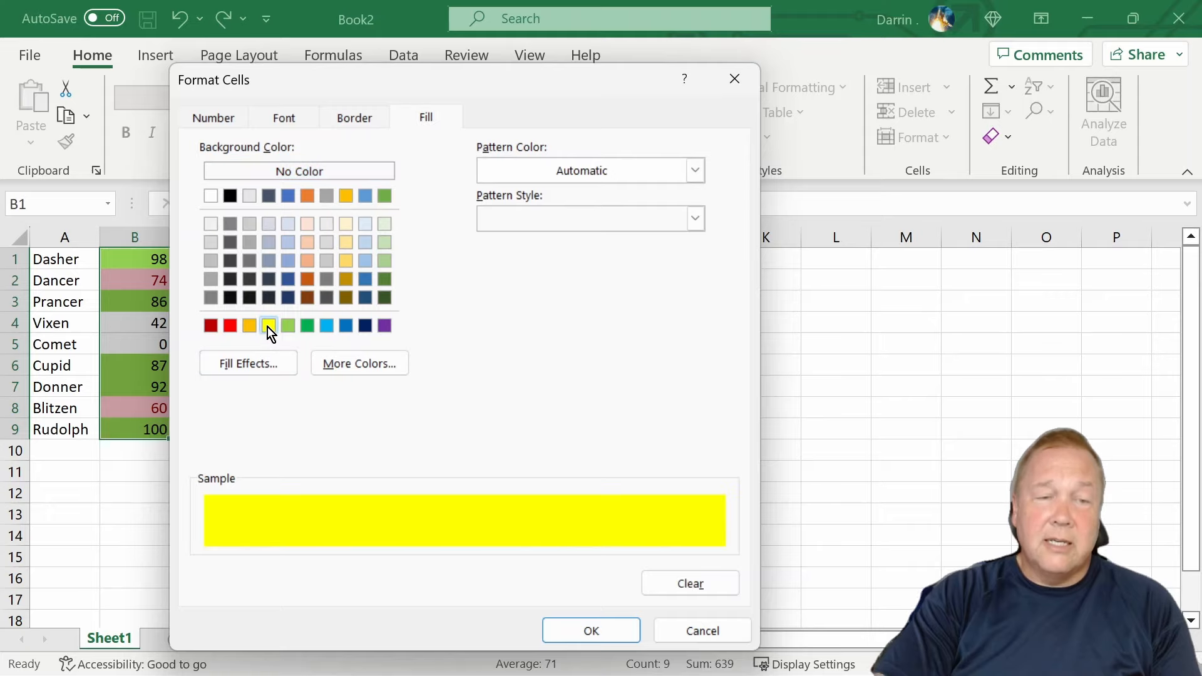
left_click(598, 625)
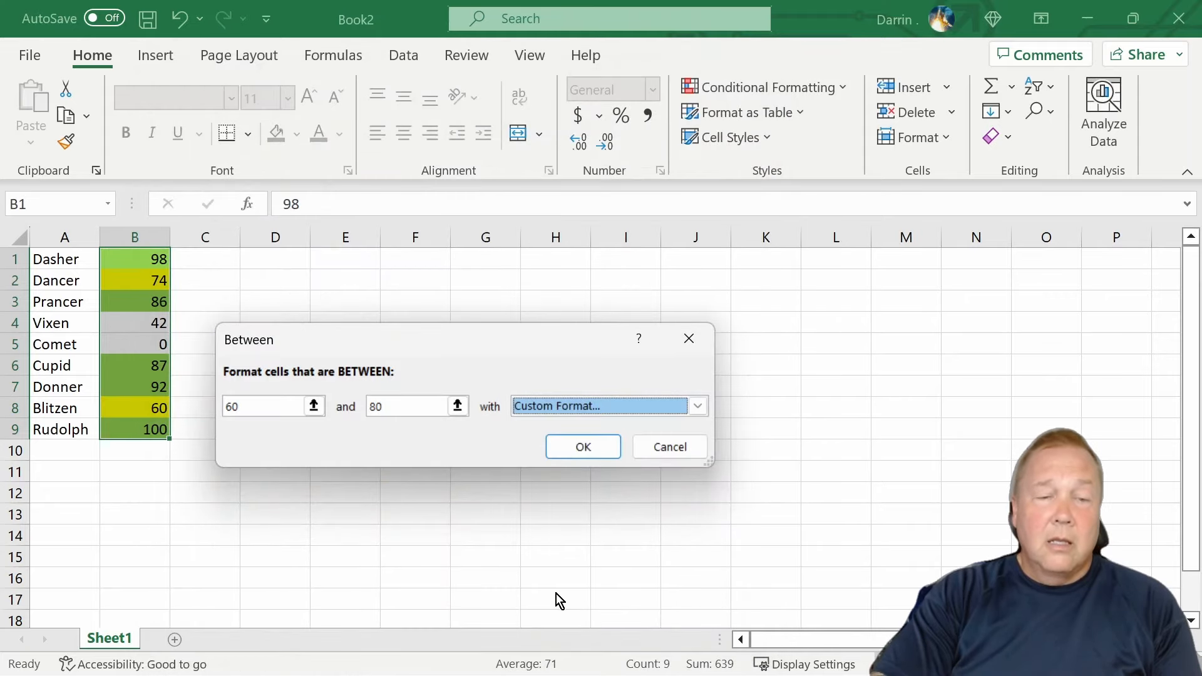
left_click(583, 446)
left_click(214, 291)
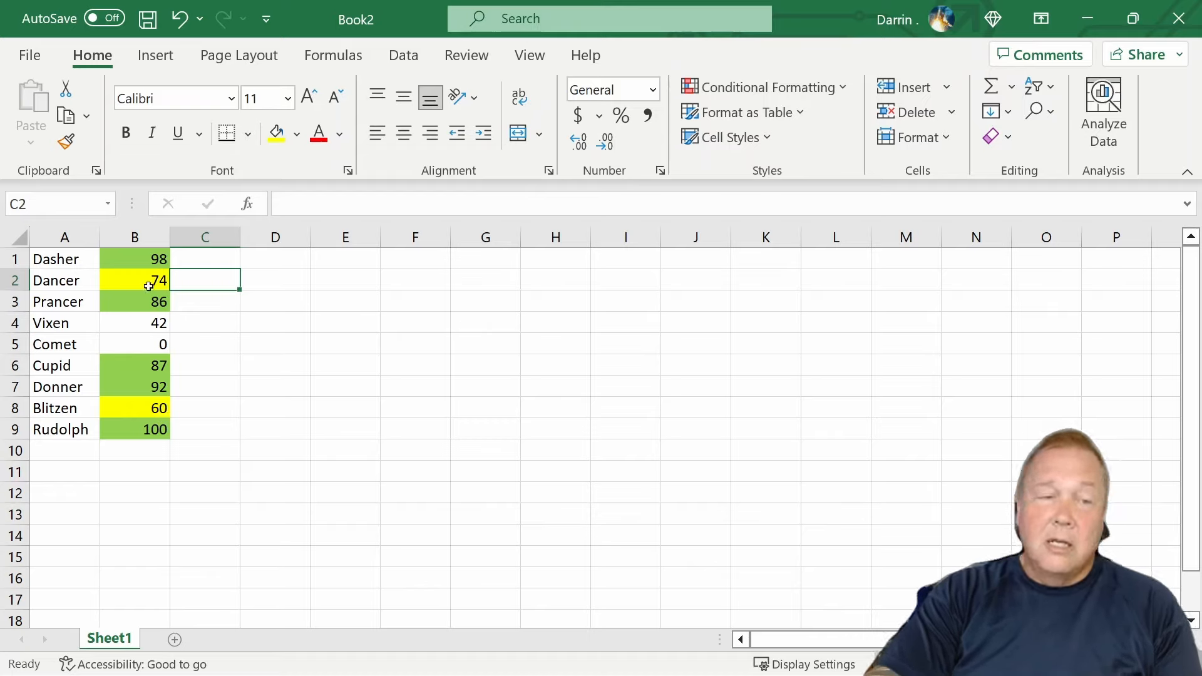
Step: Start a Less Than conditional formatting rule on B1:B9 with a threshold of 60
left_click_drag(151, 265, 148, 429)
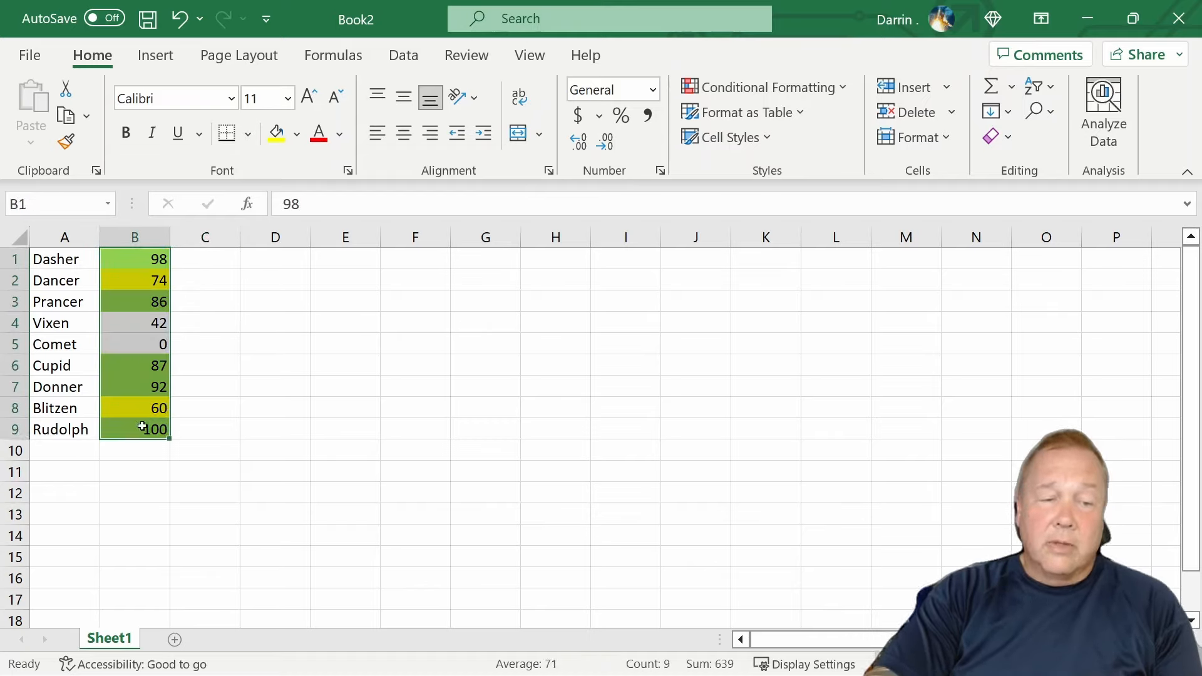
left_click(850, 85)
mouse_move(844, 122)
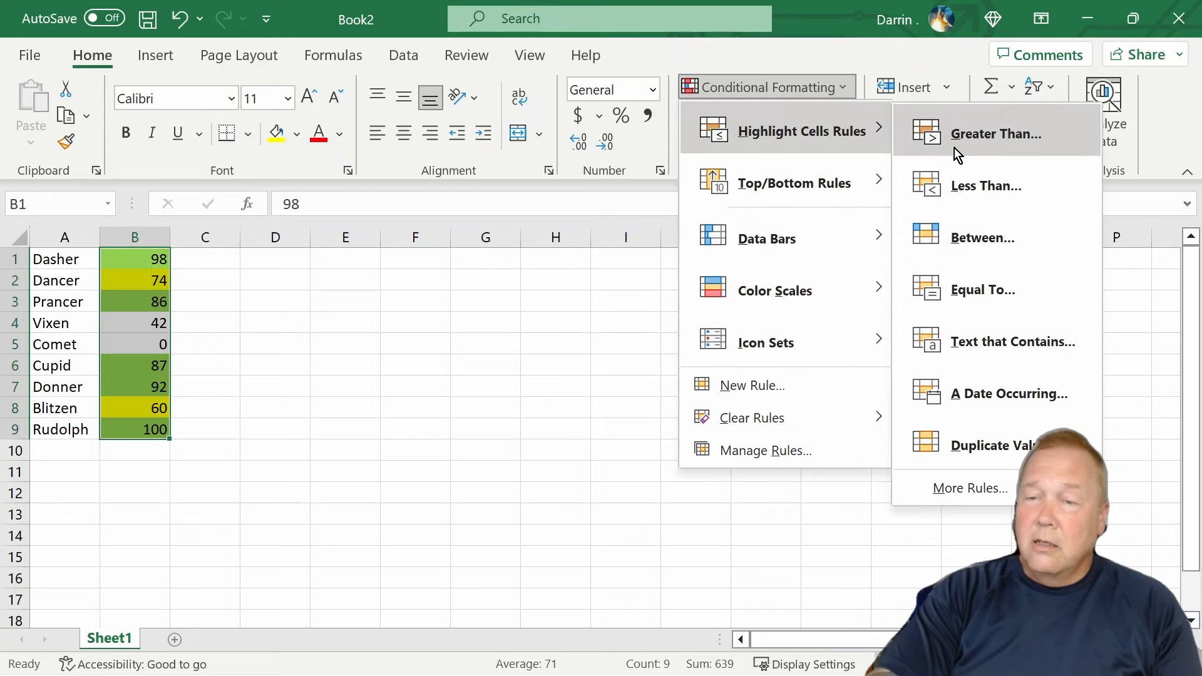
left_click(952, 190)
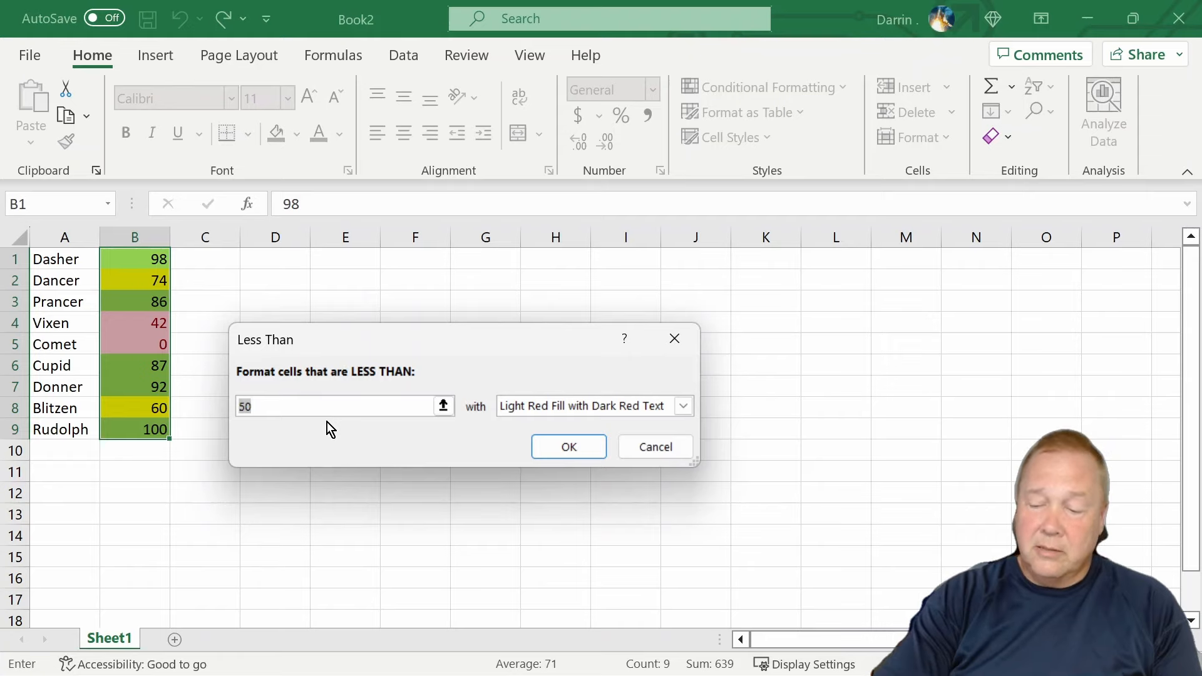
type("60")
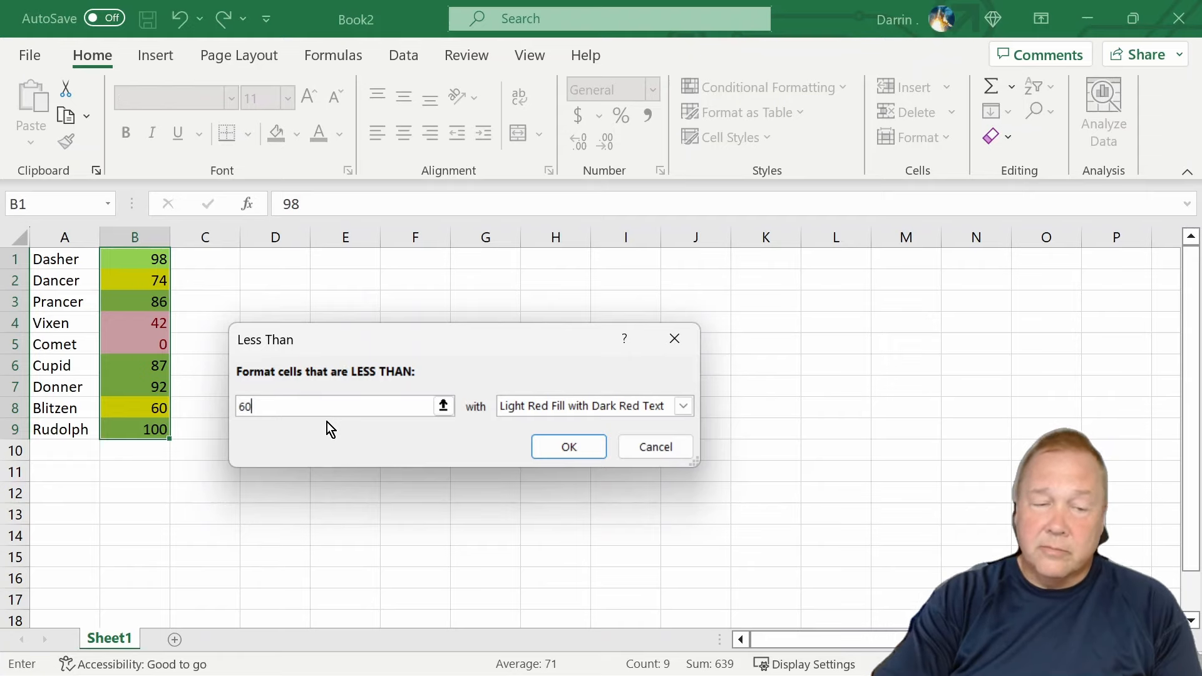
Step: Give the Less Than rule a custom format with a red fill and apply it to the scores
left_click(683, 406)
left_click(566, 509)
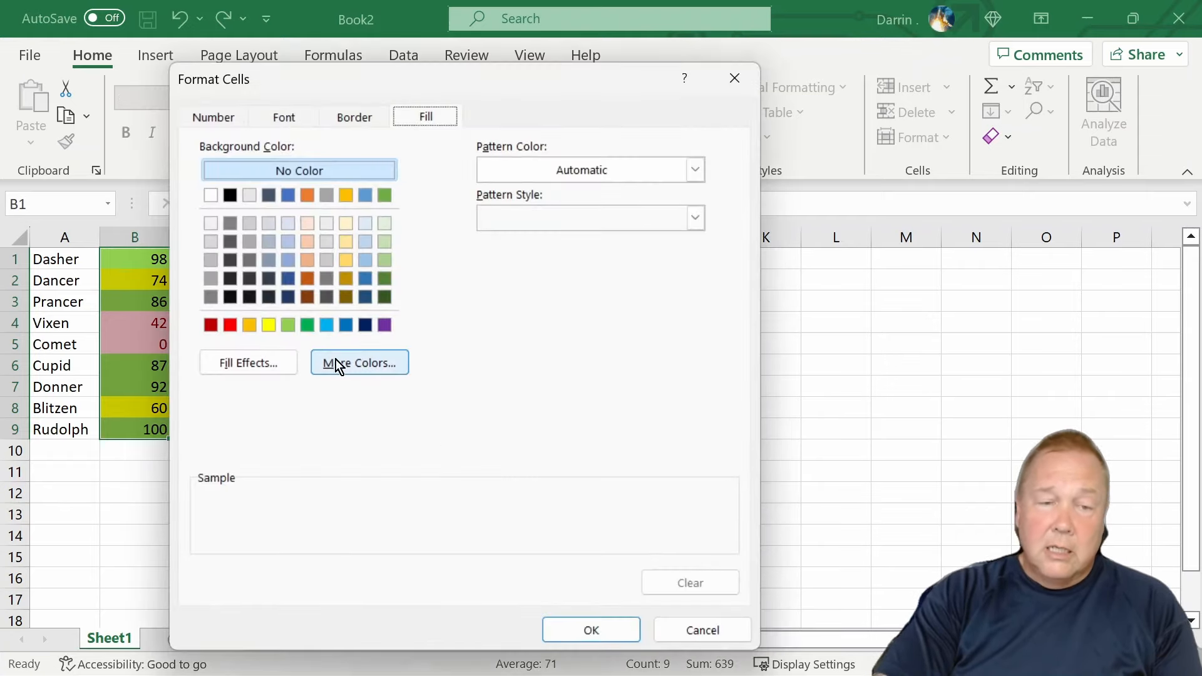
left_click(234, 325)
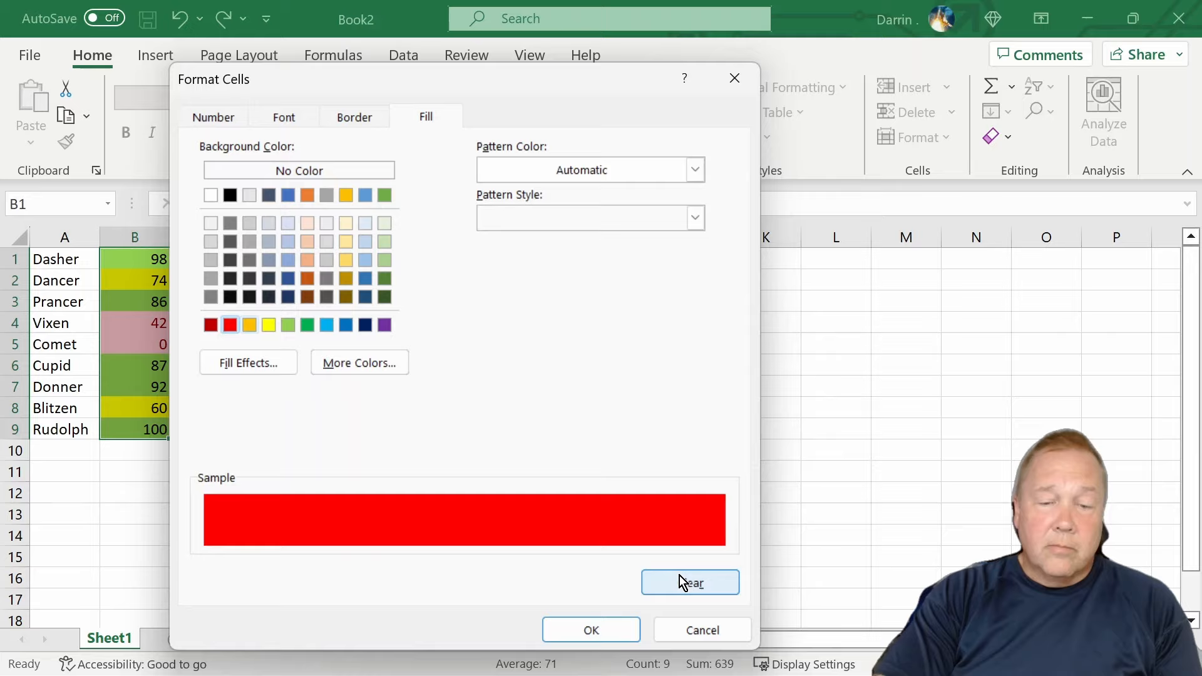
left_click(611, 630)
left_click(543, 451)
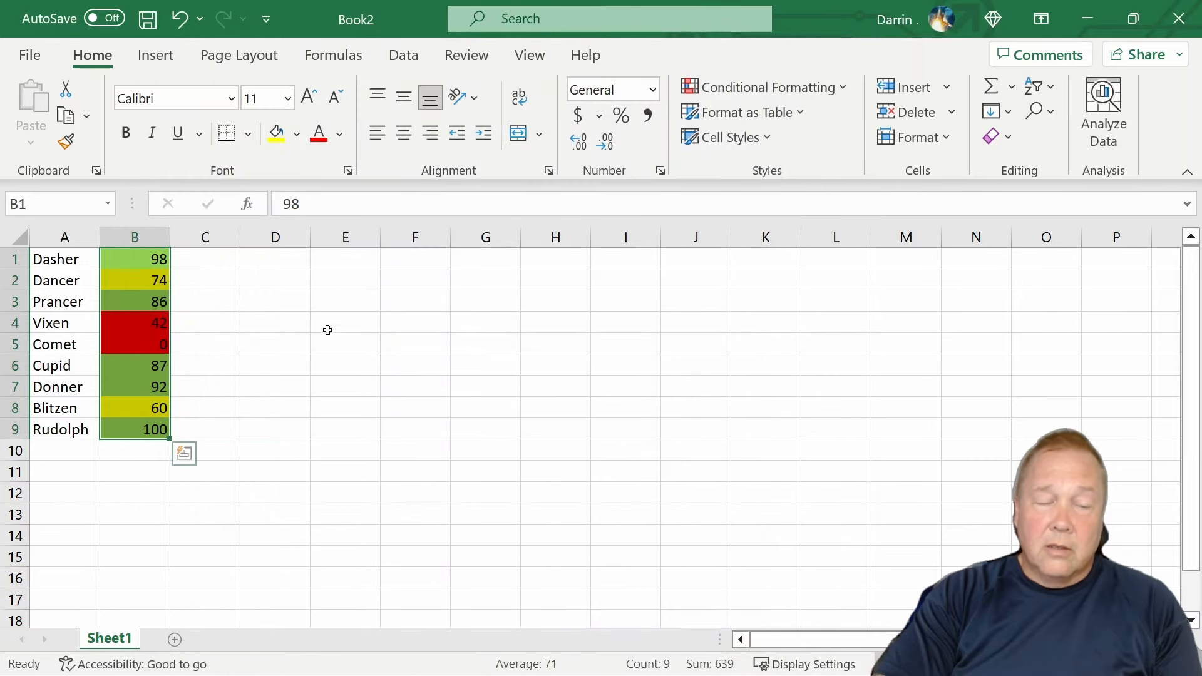
left_click(328, 329)
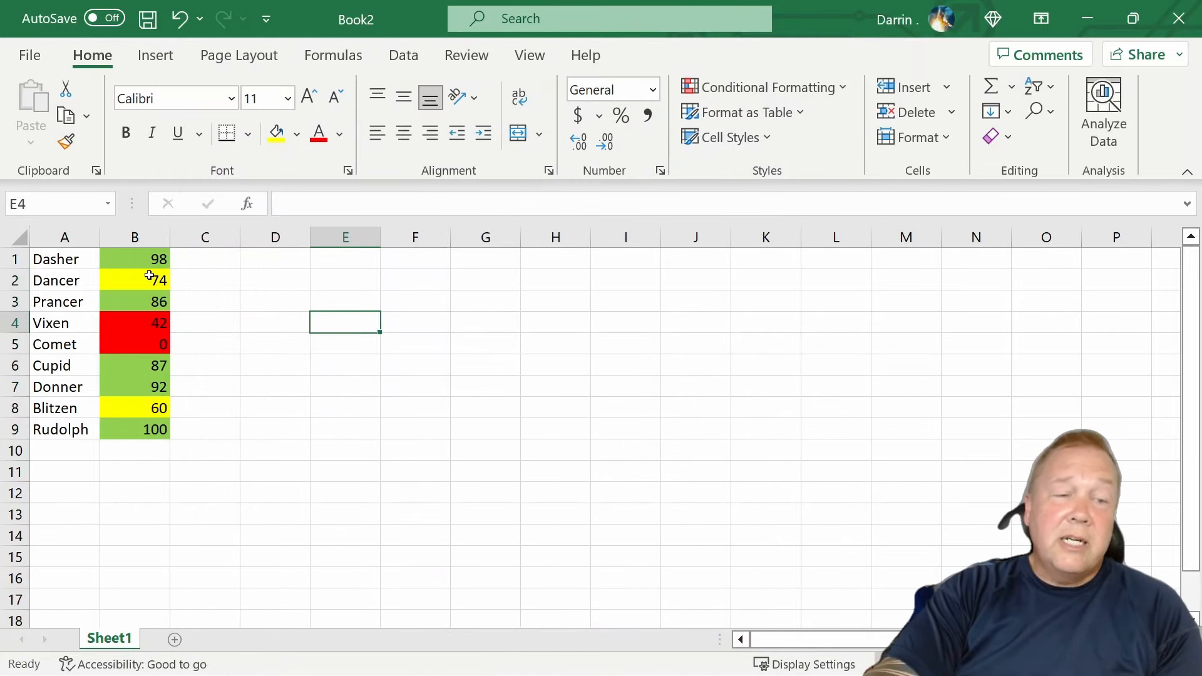
Step: Change Dasher's score in B1 to 45
left_click(121, 254)
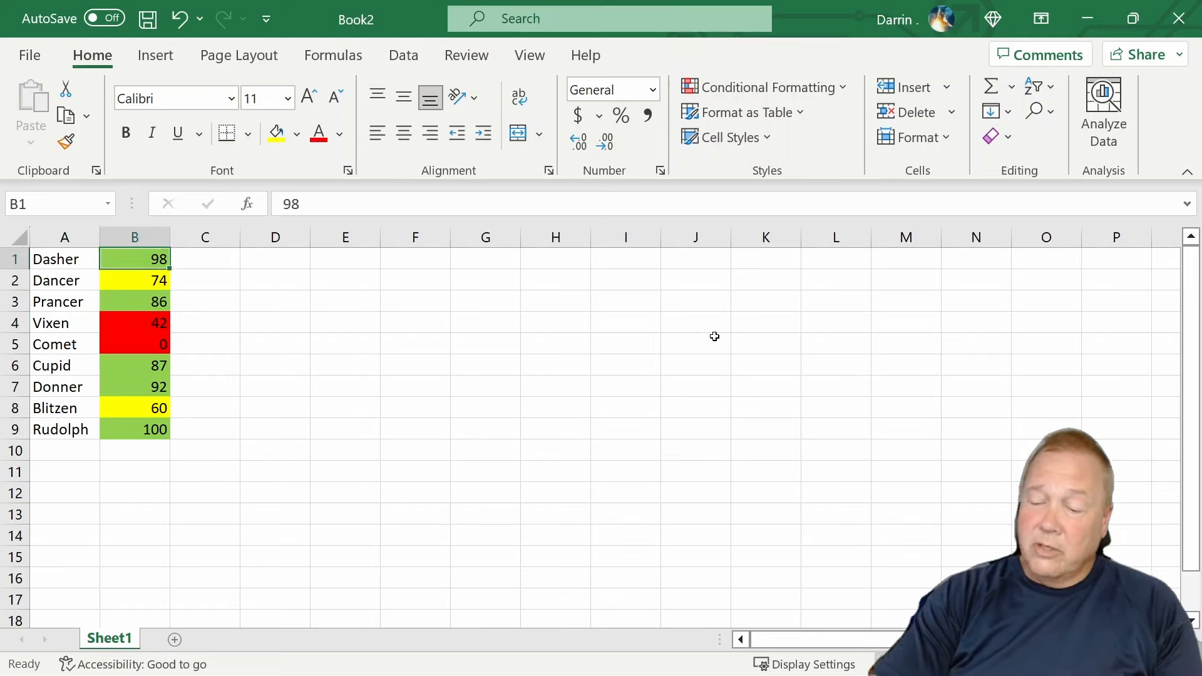
type("45")
key("Return")
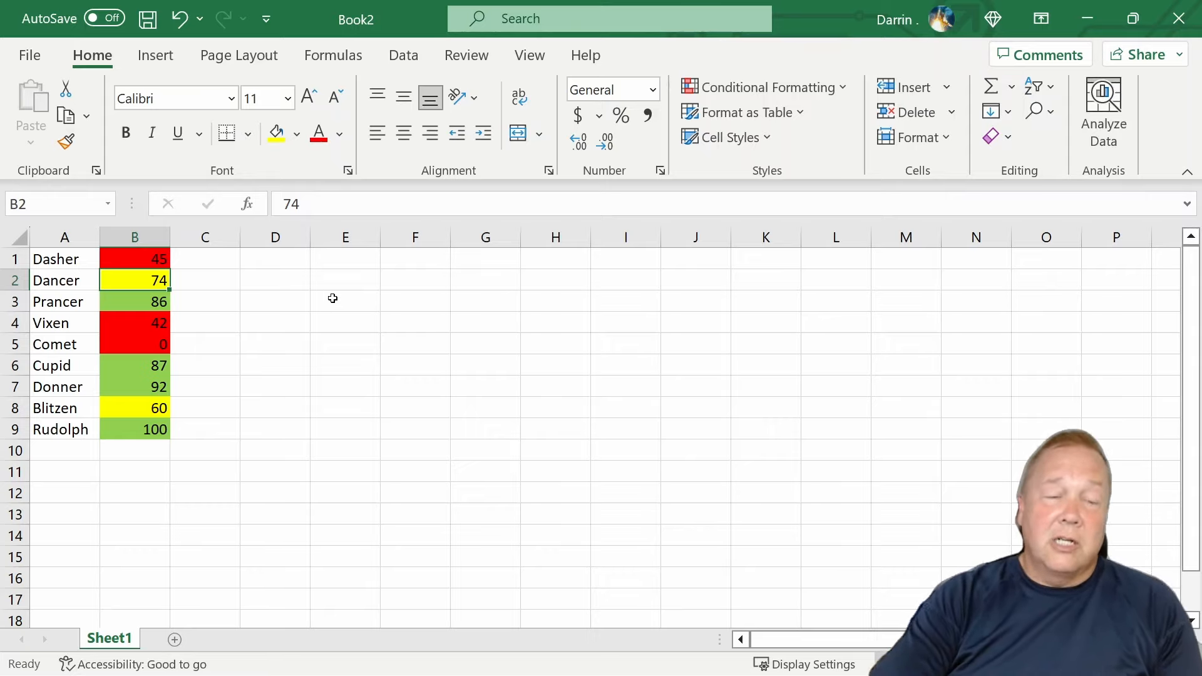
Step: Clear all conditional formatting rules from the entire sheet
left_click_drag(137, 260, 148, 429)
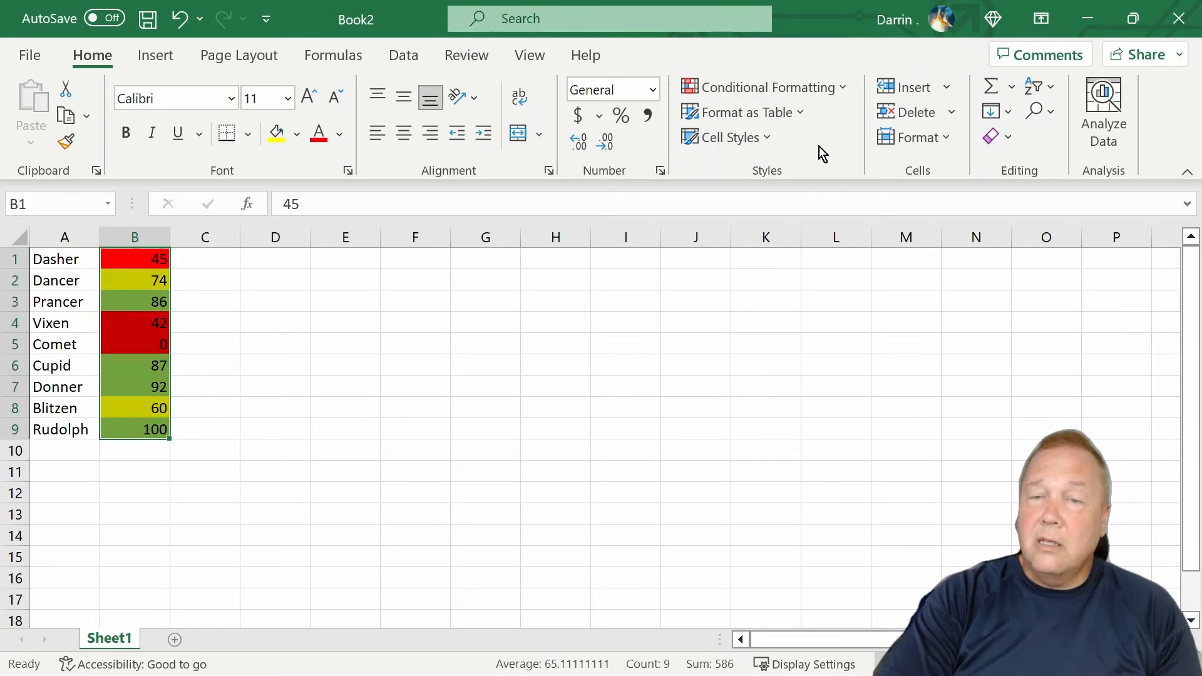
left_click(848, 90)
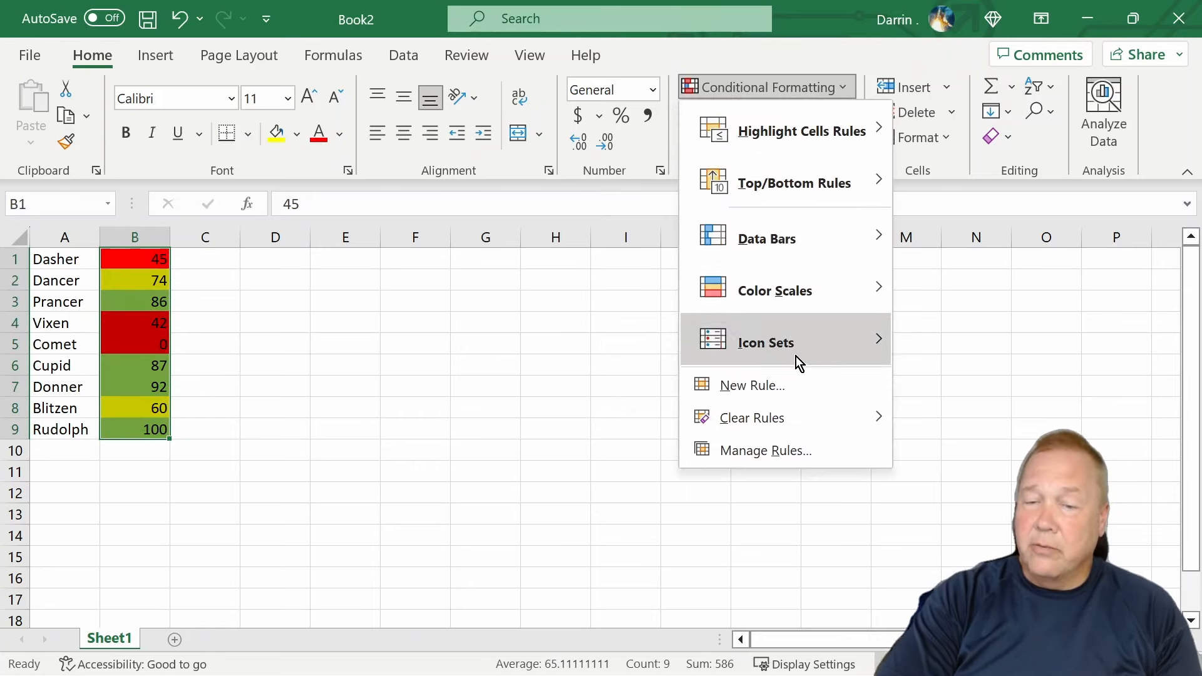
mouse_move(798, 419)
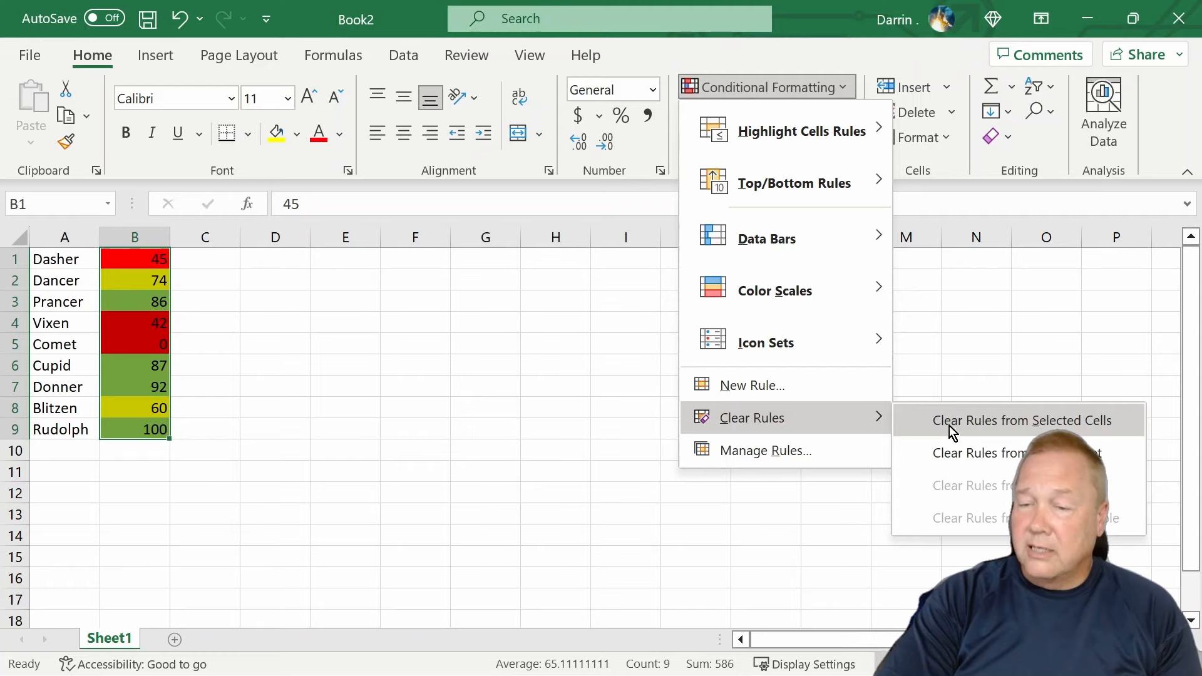
left_click(948, 452)
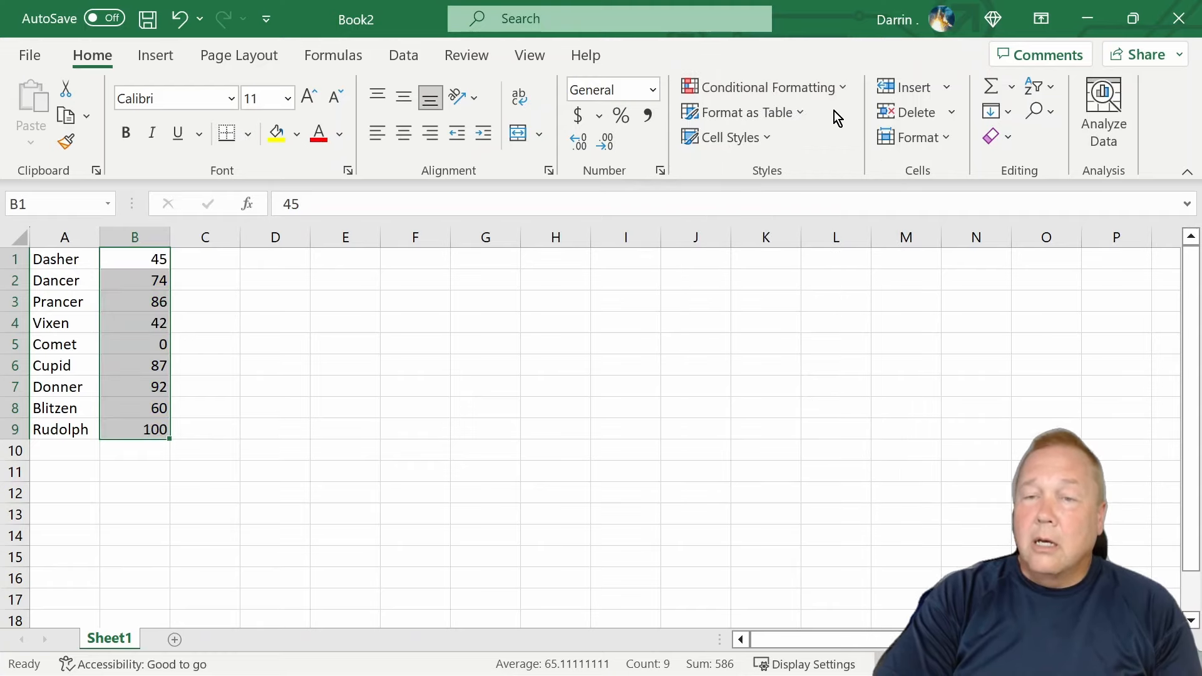
Step: Apply green gradient-fill data bars to the scores in B1:B9
left_click(844, 86)
mouse_move(836, 117)
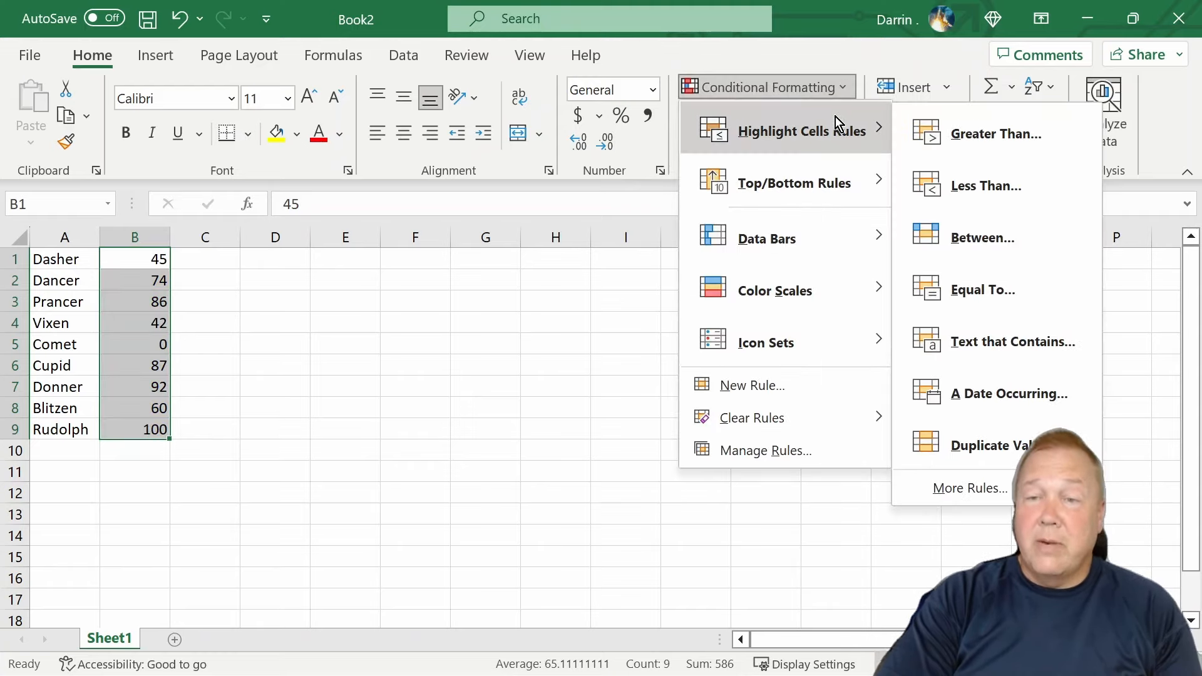
mouse_move(832, 182)
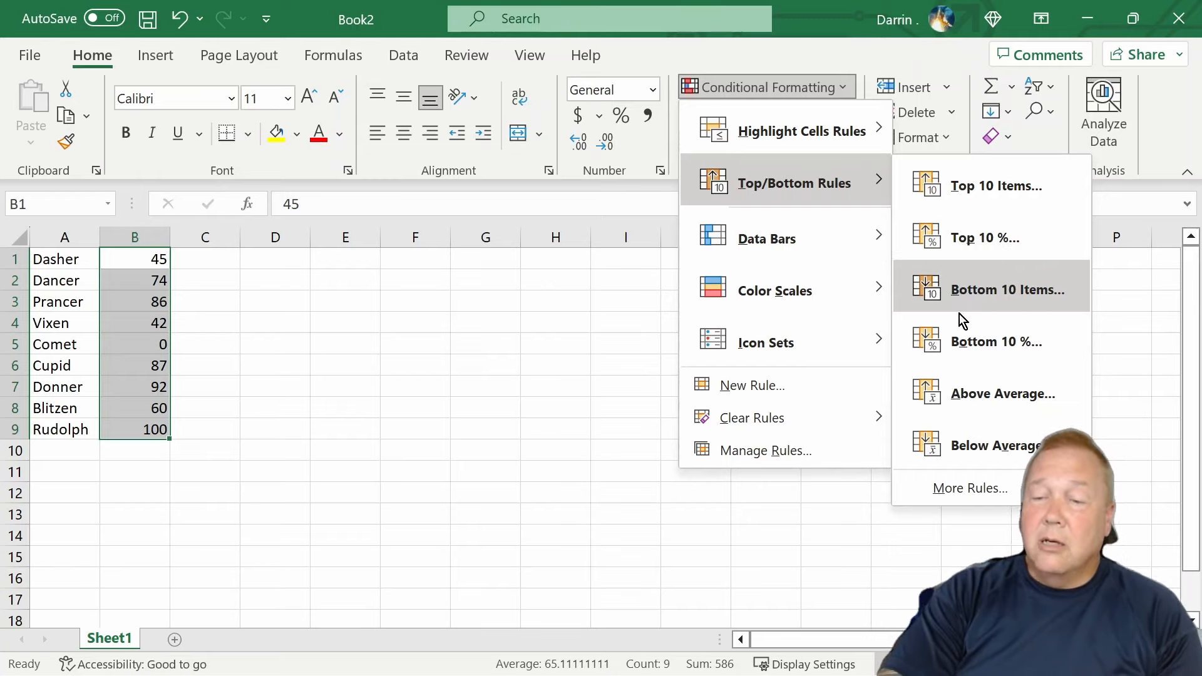
mouse_move(820, 252)
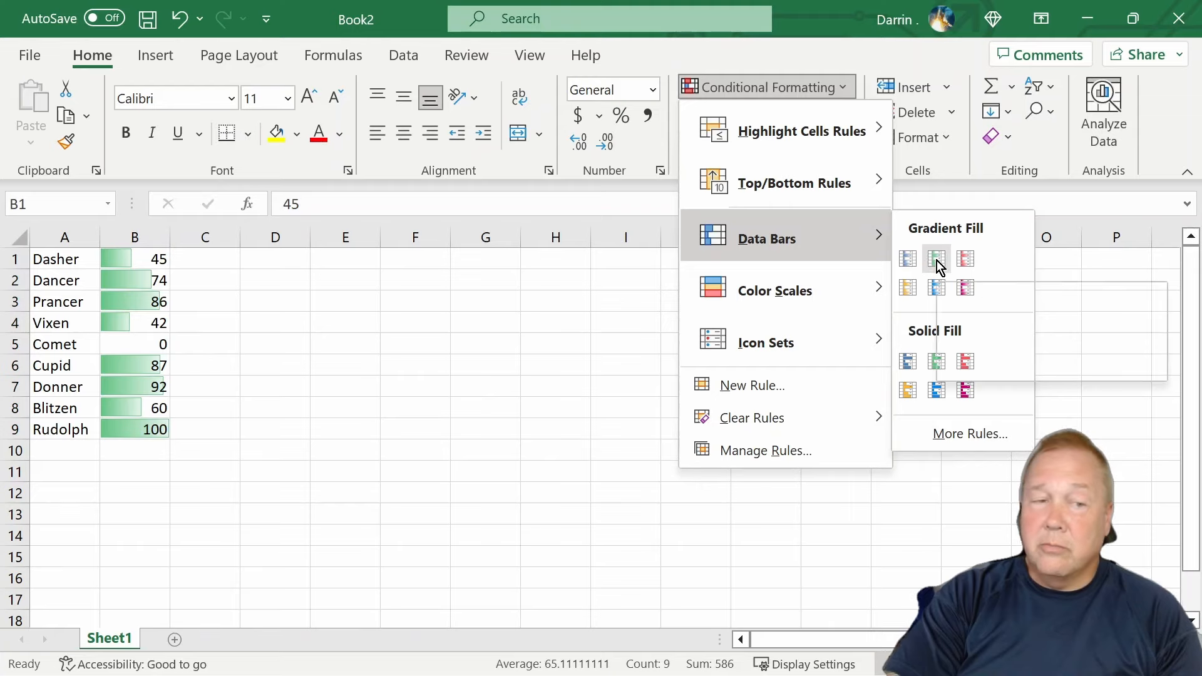
left_click(937, 260)
left_click(207, 303)
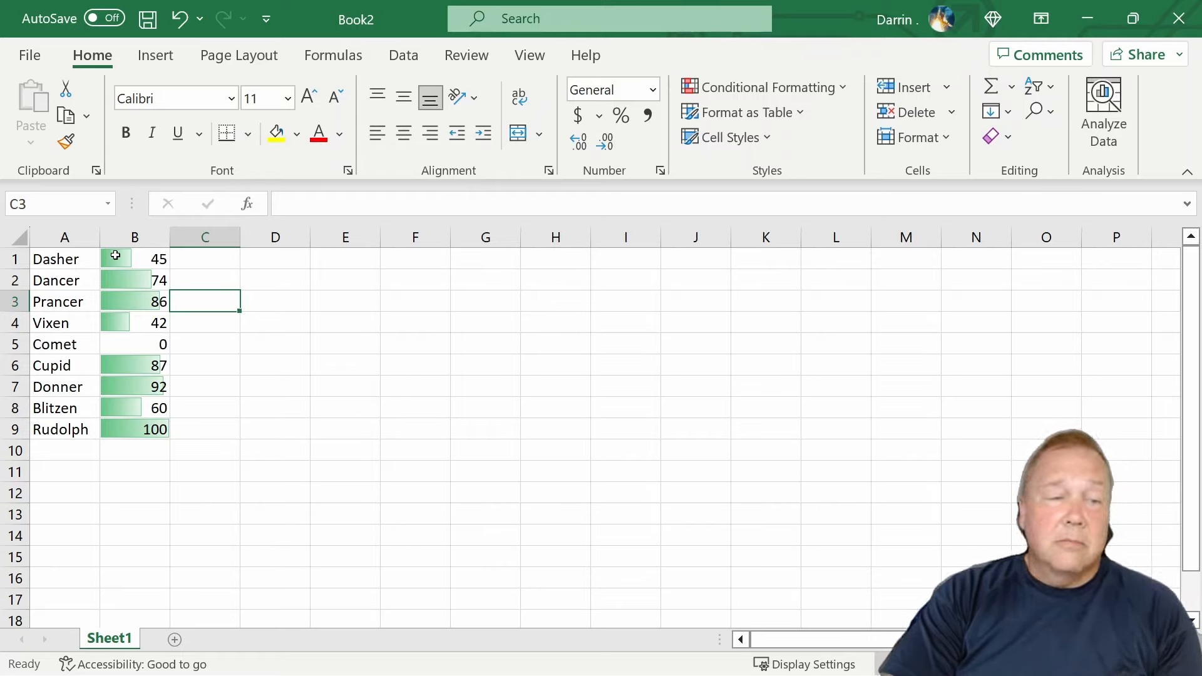
Step: Clear the data bar rule from the selected score cells B1:B9
left_click_drag(115, 255, 125, 426)
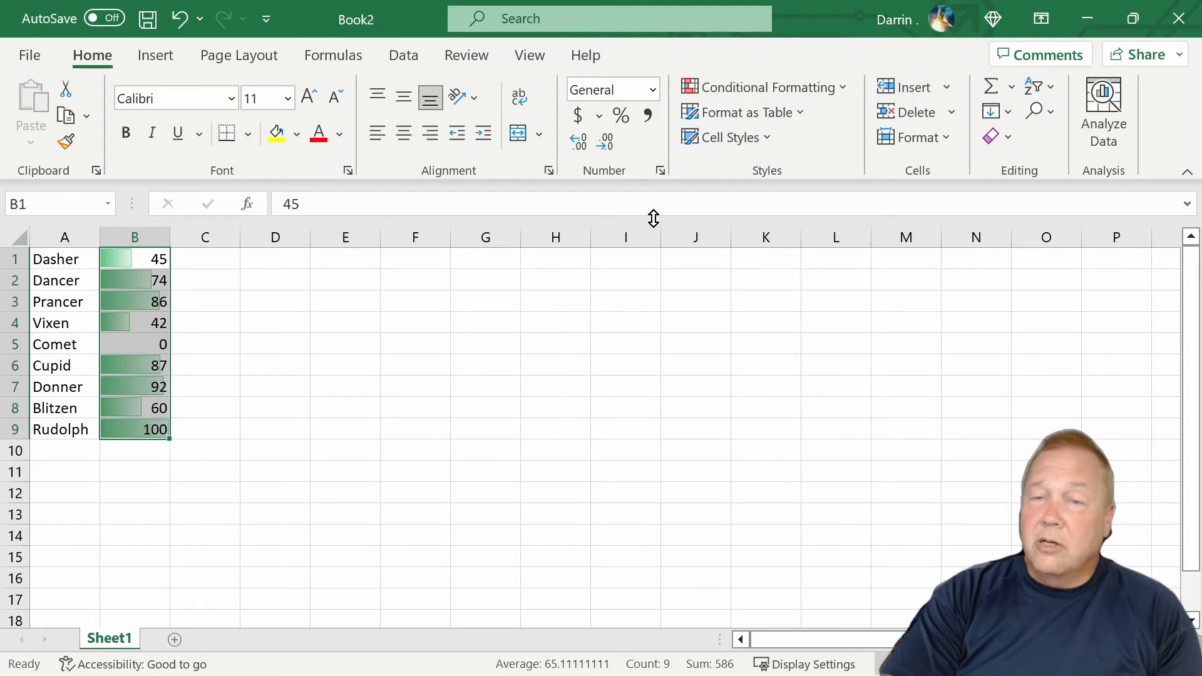
left_click(843, 87)
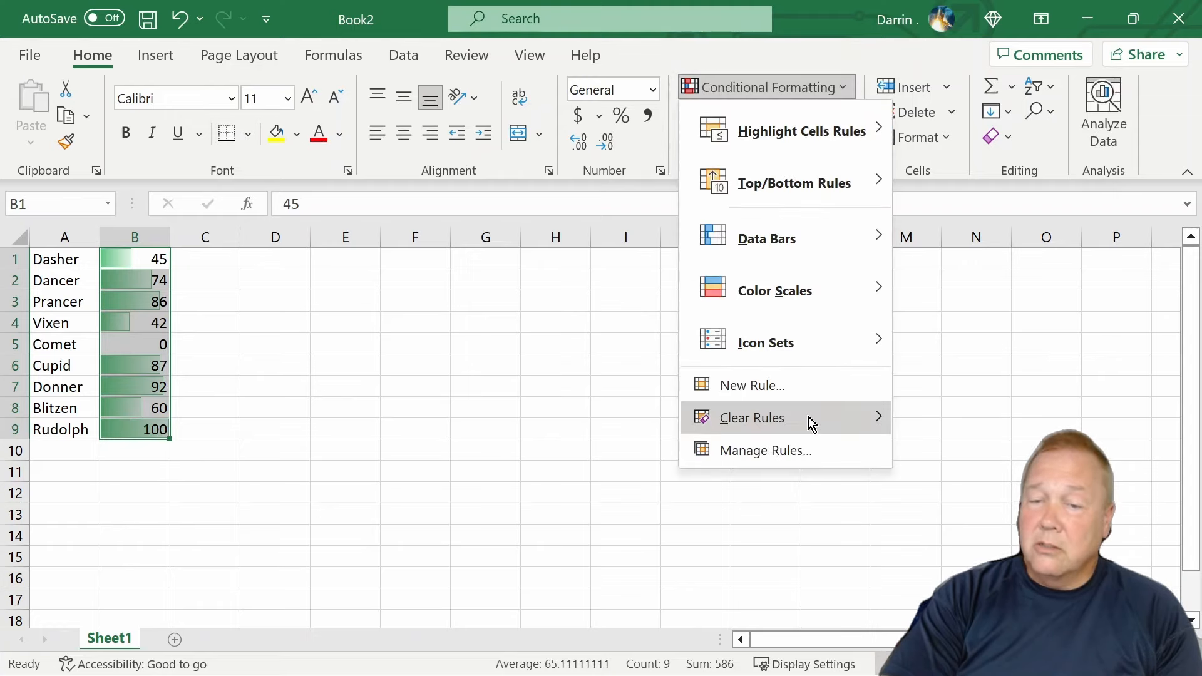
mouse_move(809, 417)
left_click(937, 423)
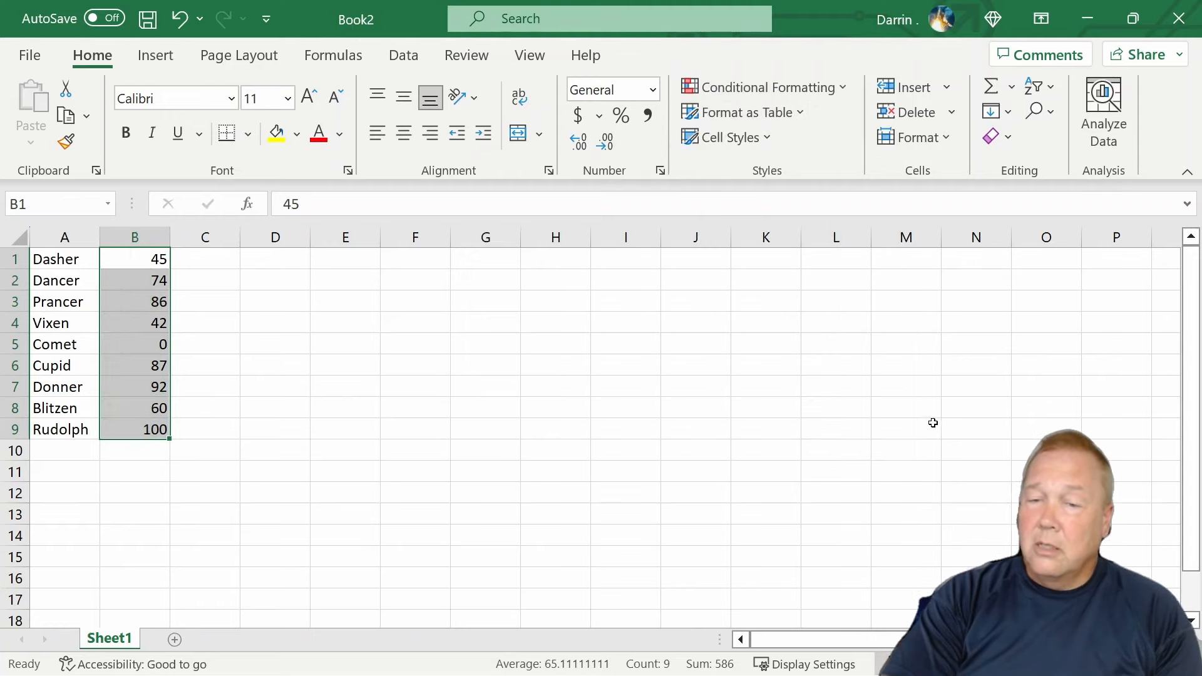
Step: Apply the three-color green-yellow-red color scale to B1:B9 and check the highest and lowest scores
left_click(820, 93)
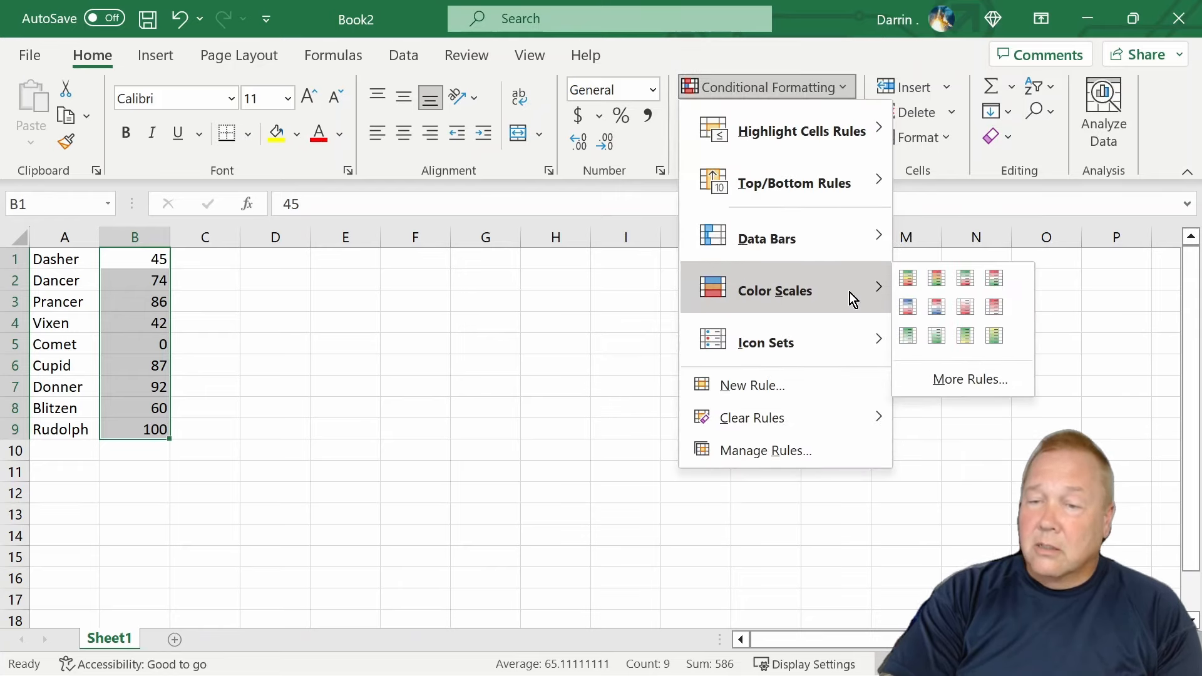
left_click(912, 281)
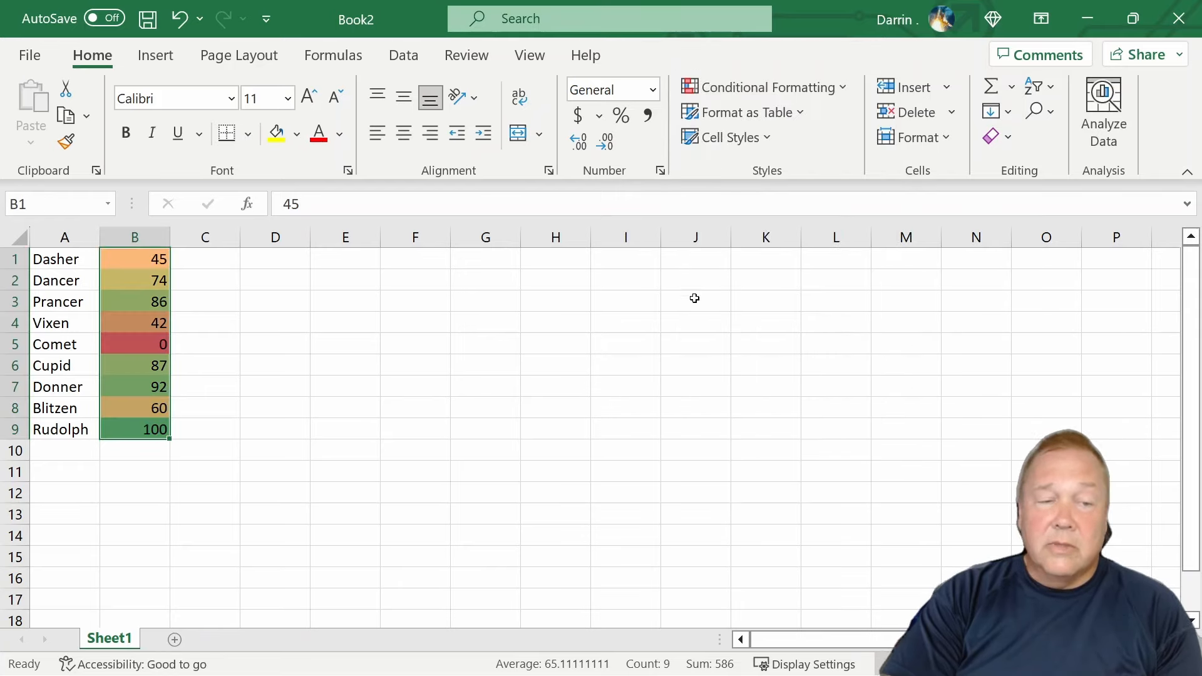
left_click(567, 344)
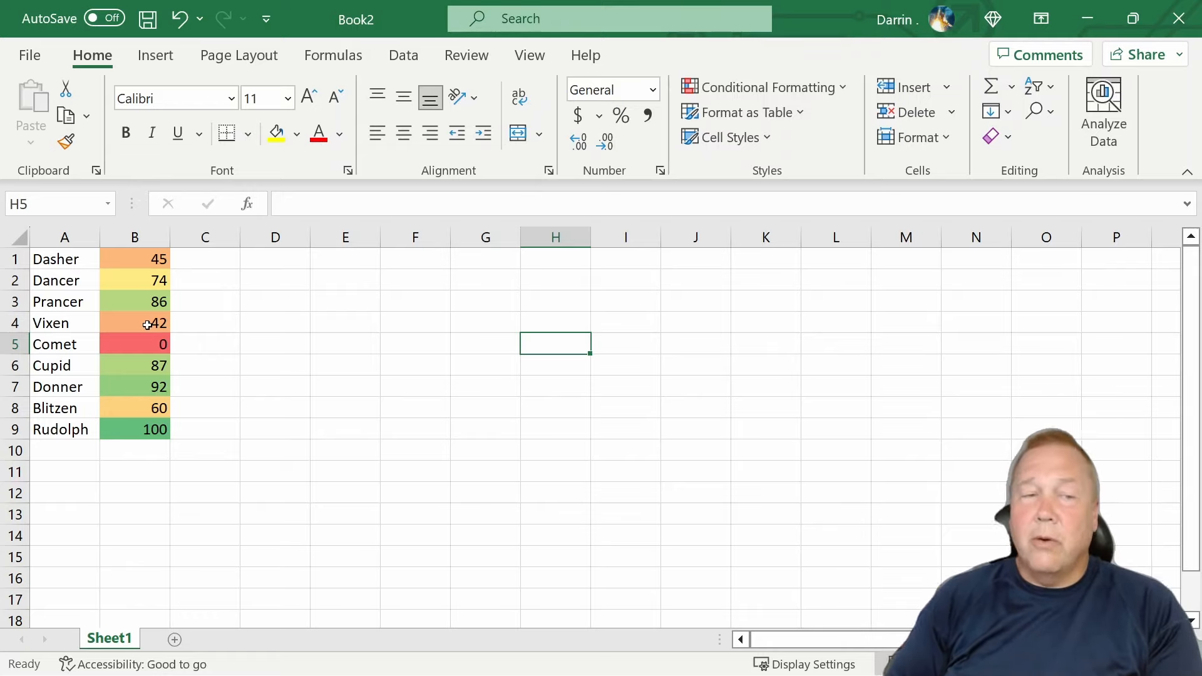
left_click(158, 431)
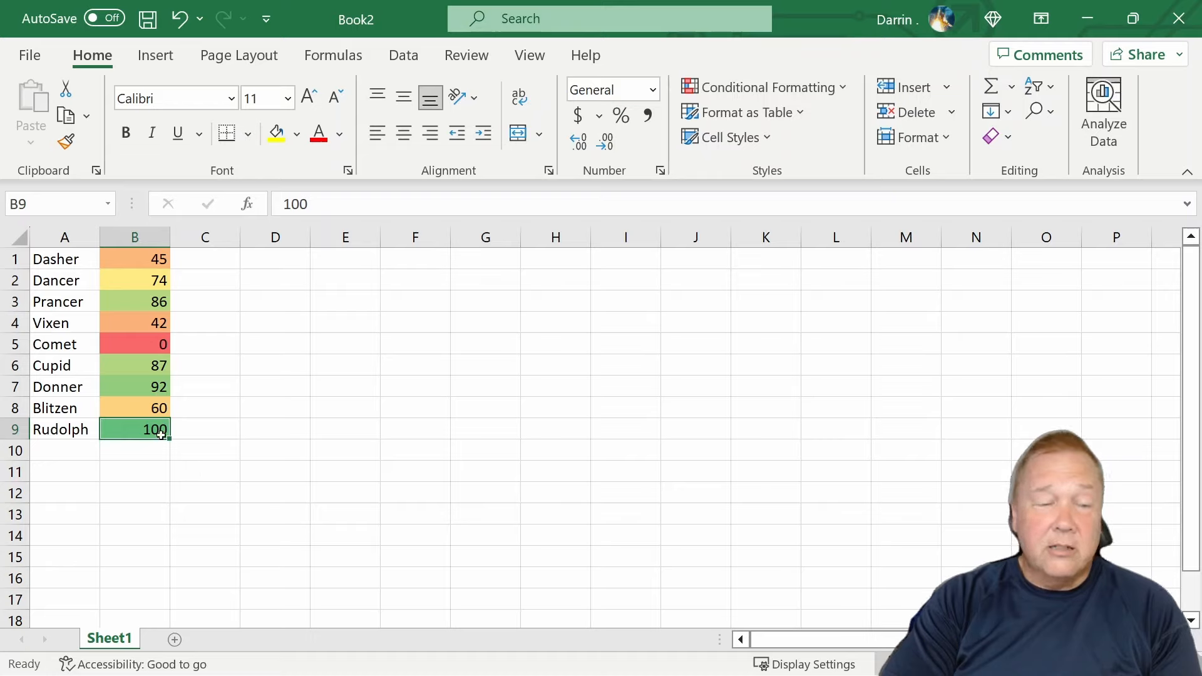
left_click(160, 343)
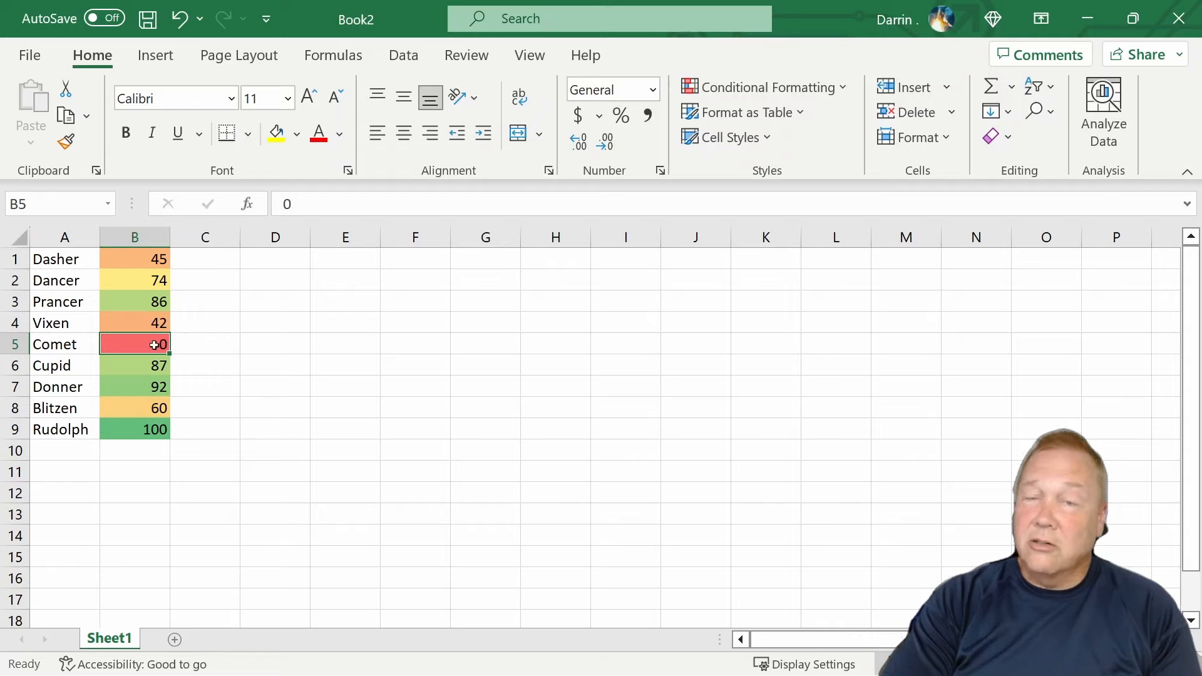
Step: Change Dasher's score in B1 to 95
left_click(151, 260)
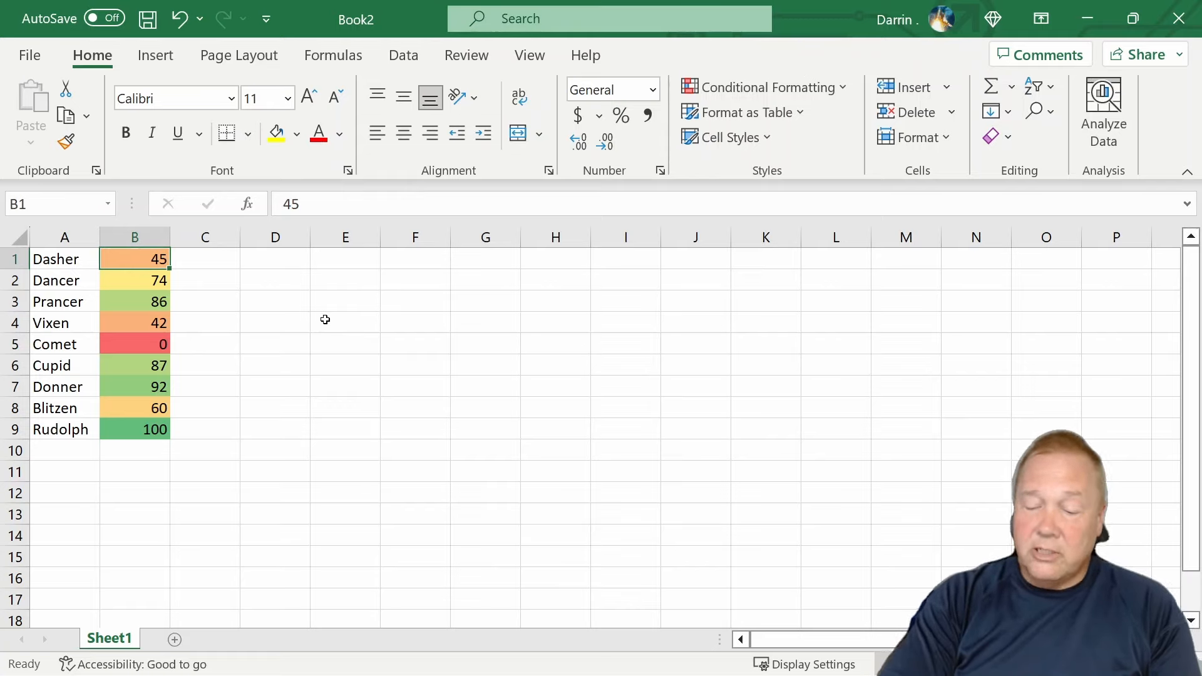
type("95")
key("Return")
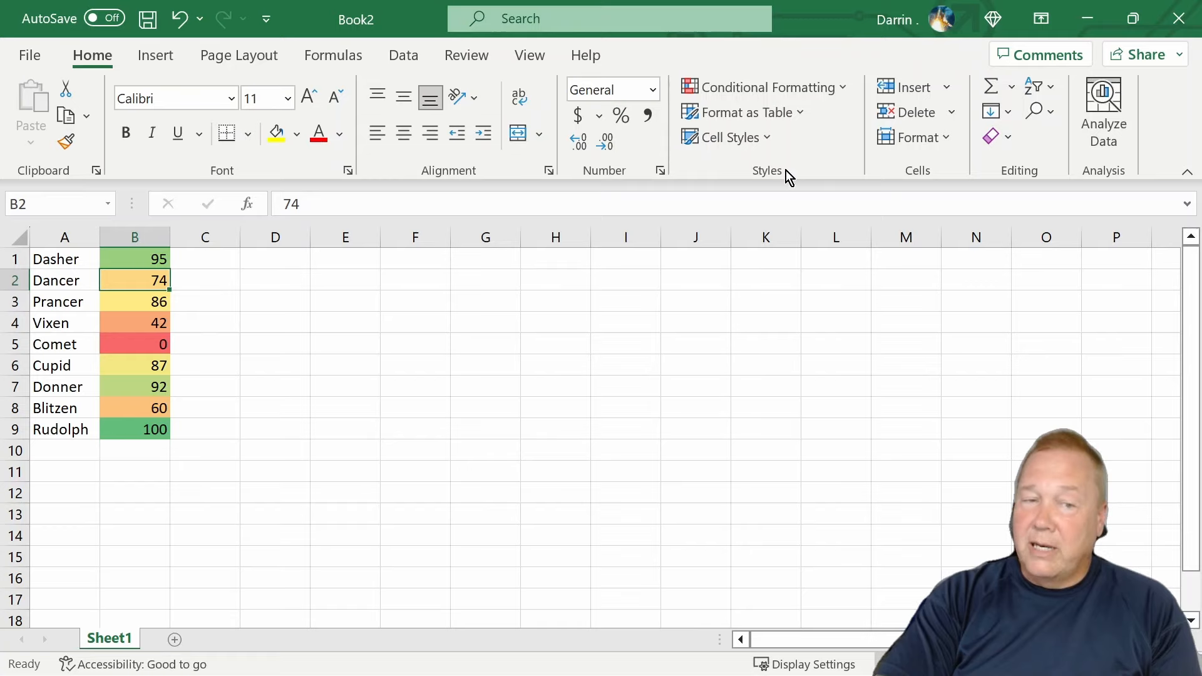
Step: Switch the scores in B1:B9 to the two-color green-white color scale
left_click_drag(144, 258, 150, 431)
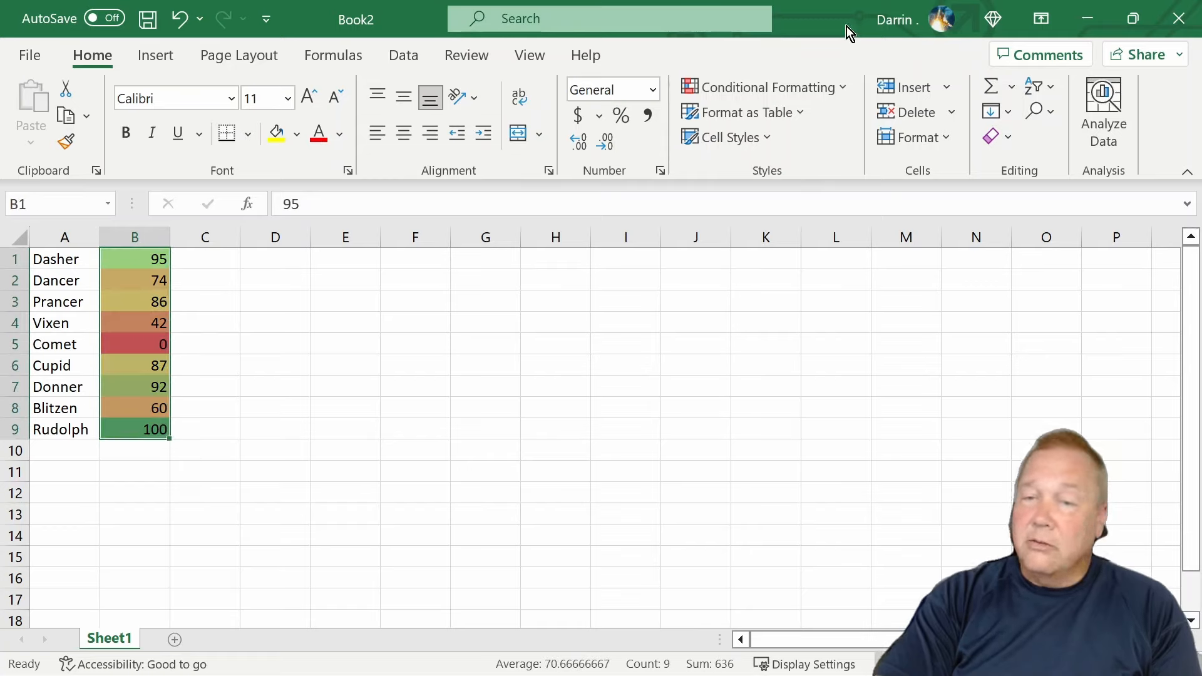
left_click(844, 88)
mouse_move(809, 326)
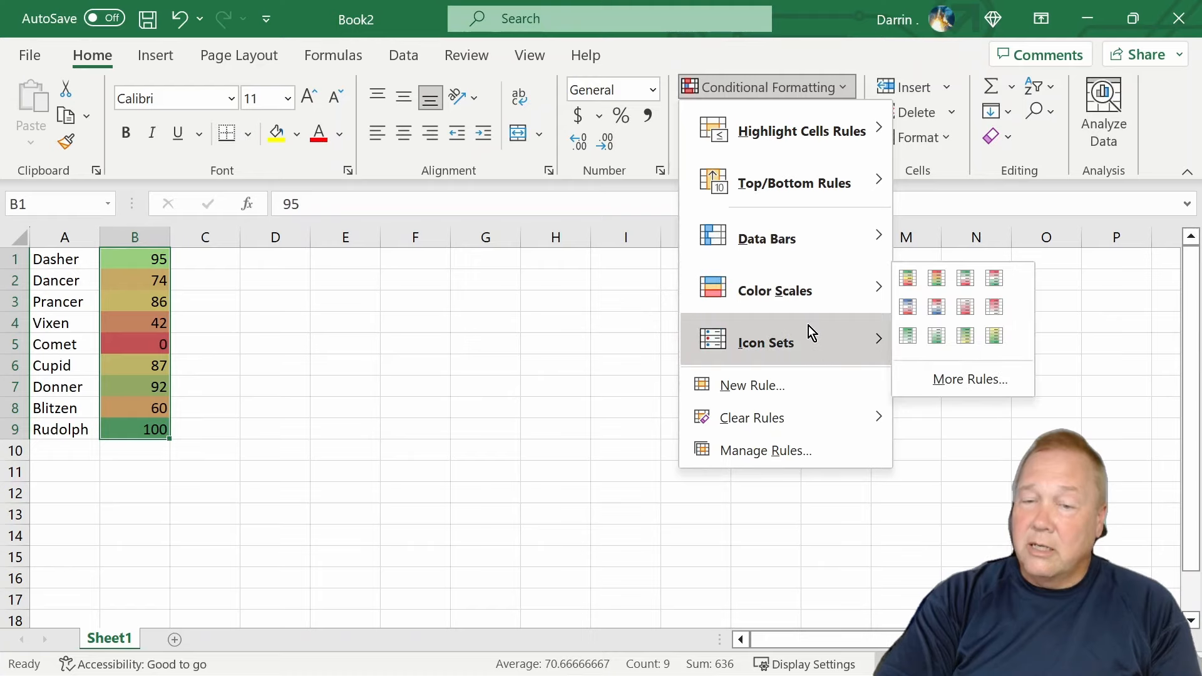
mouse_move(808, 288)
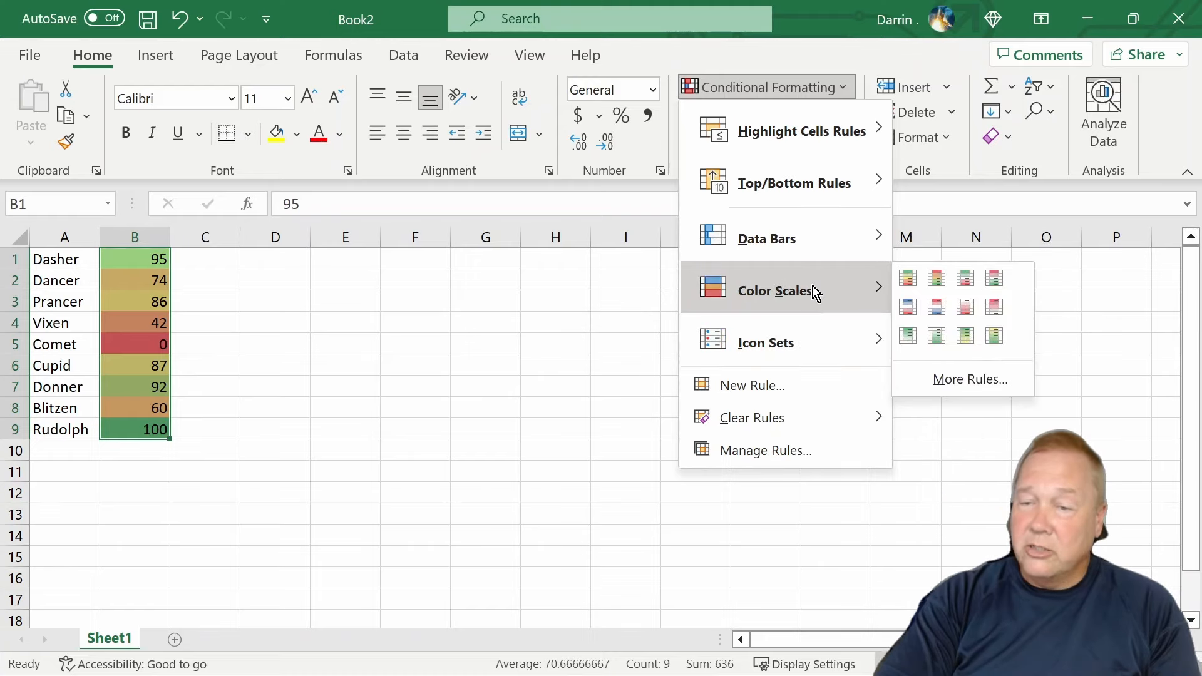
left_click(908, 335)
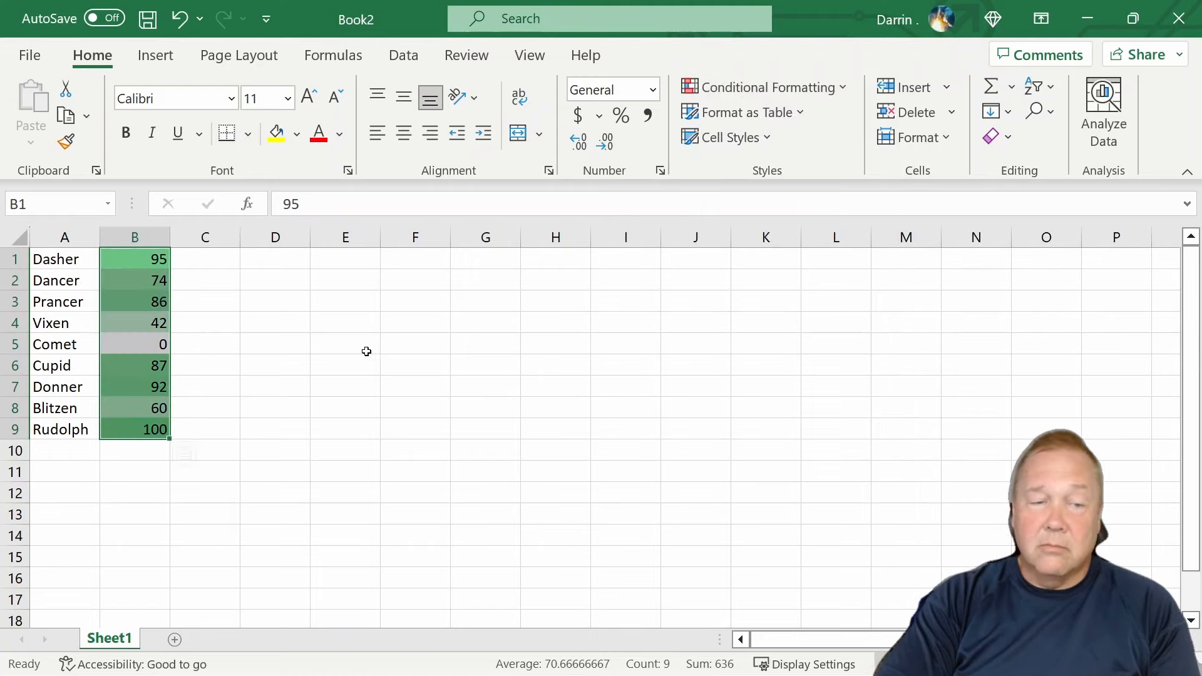
left_click(291, 322)
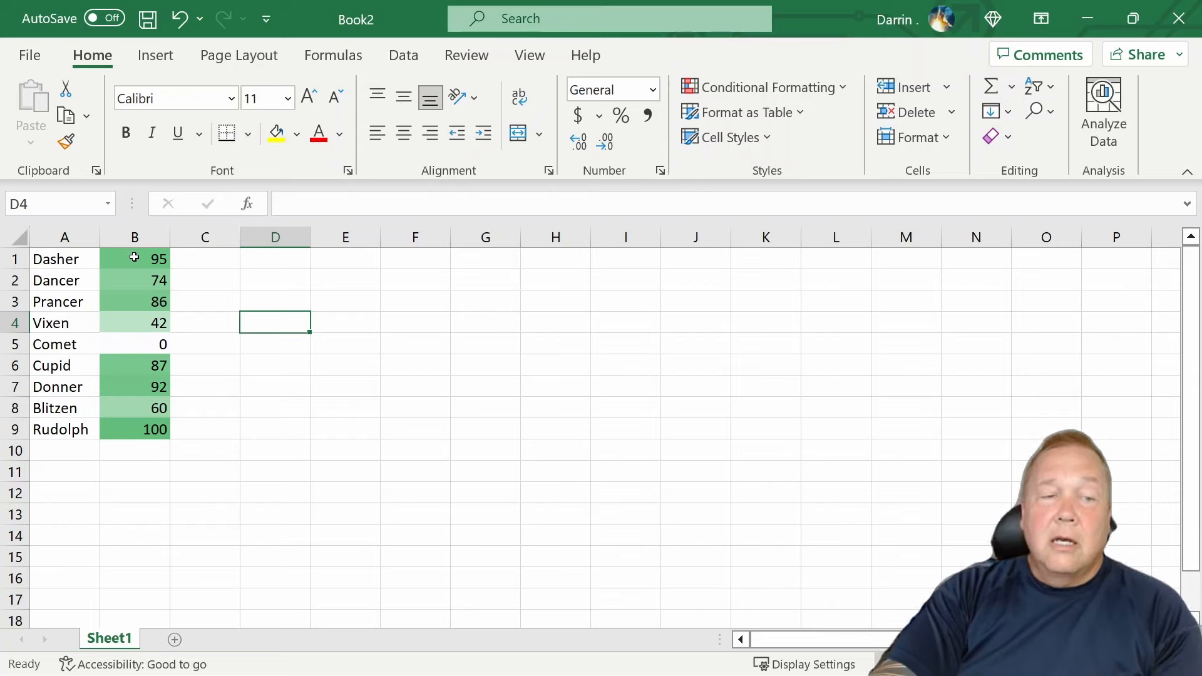
Step: Set the scores in B1:B9 back to the green-yellow-red color scale
left_click_drag(134, 257, 140, 431)
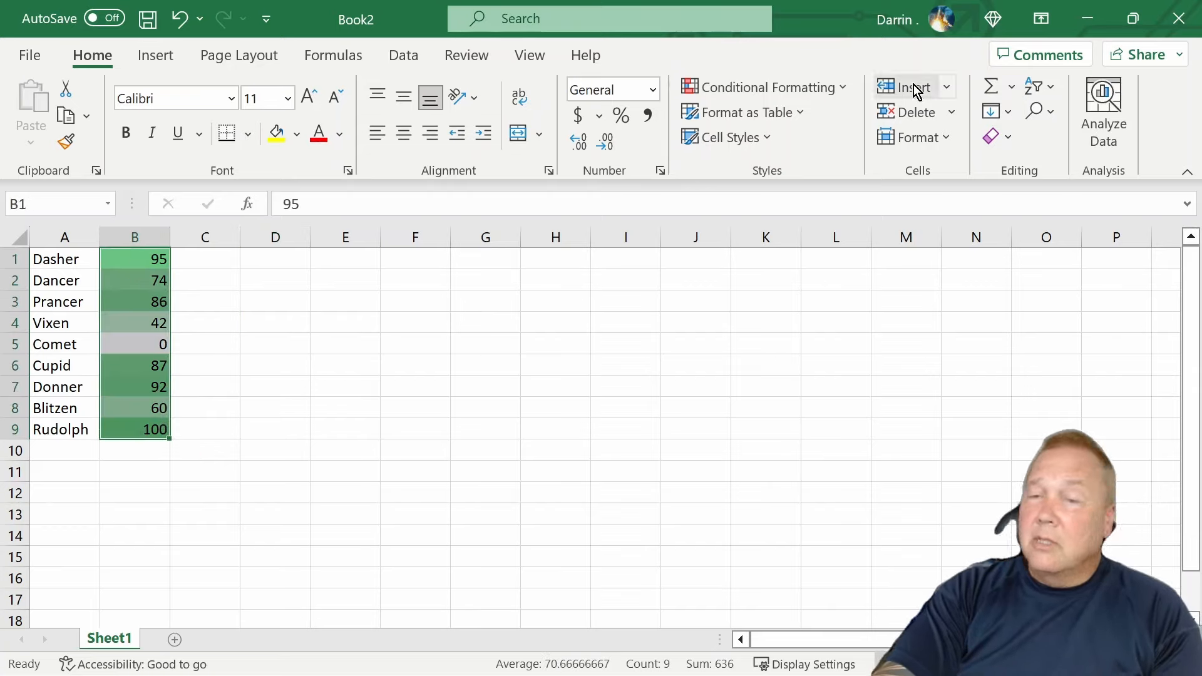
left_click(843, 88)
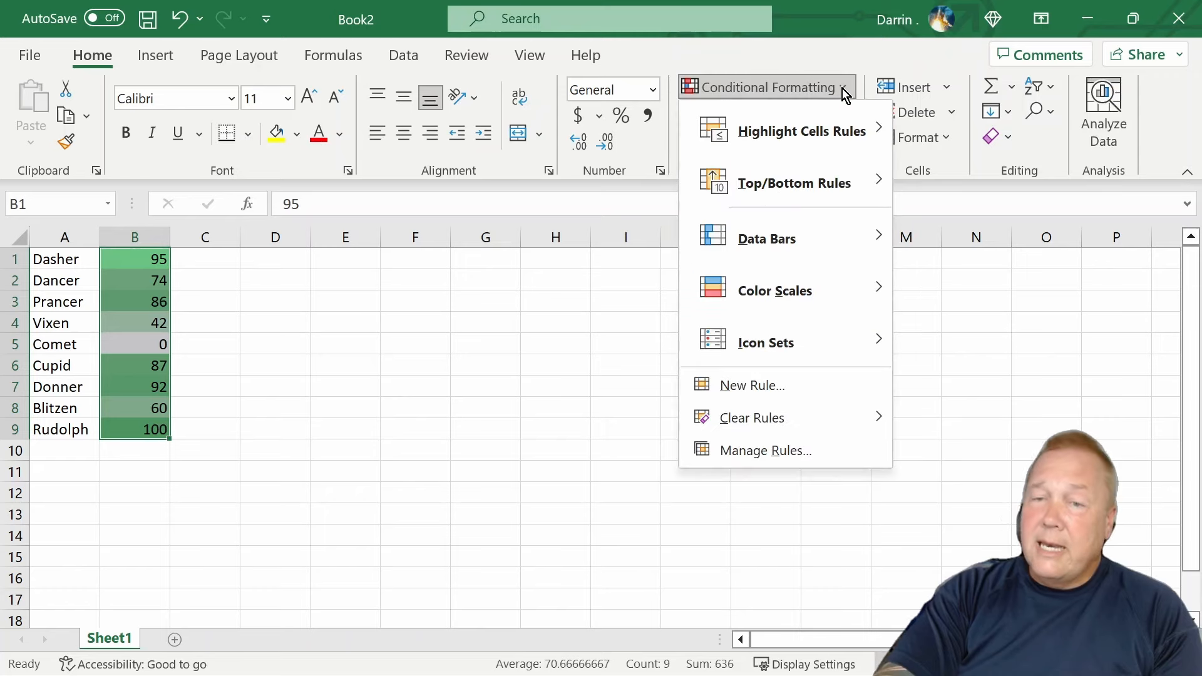
mouse_move(781, 293)
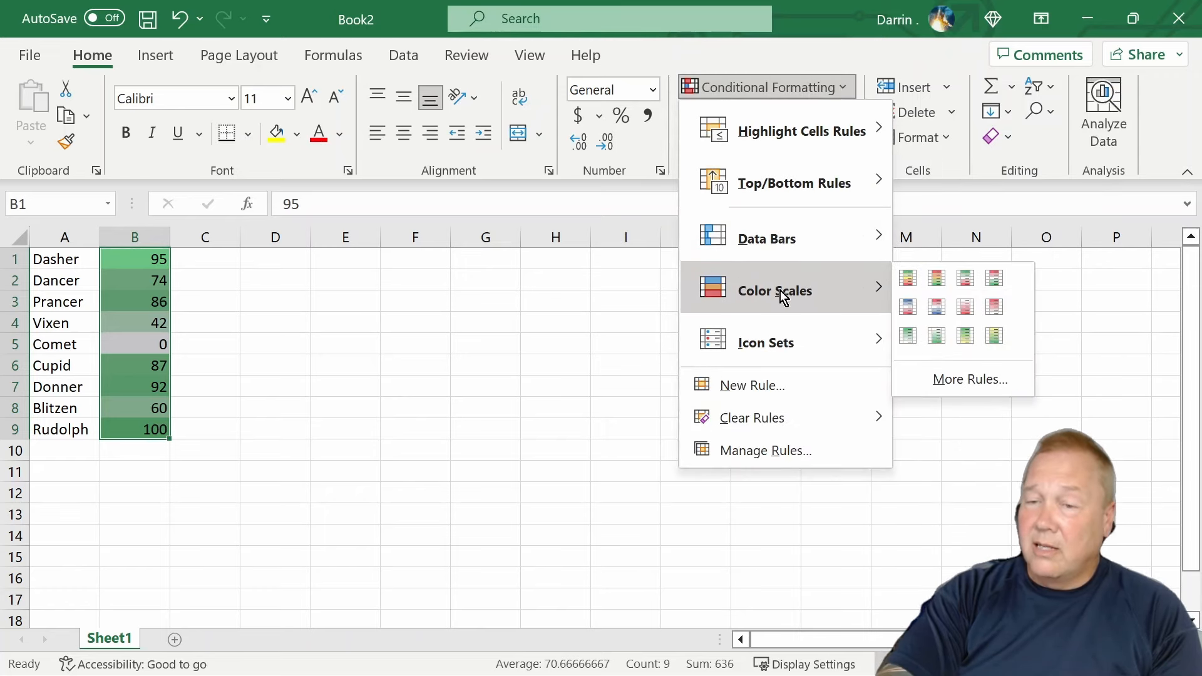
left_click(911, 281)
left_click_drag(224, 360, 223, 345)
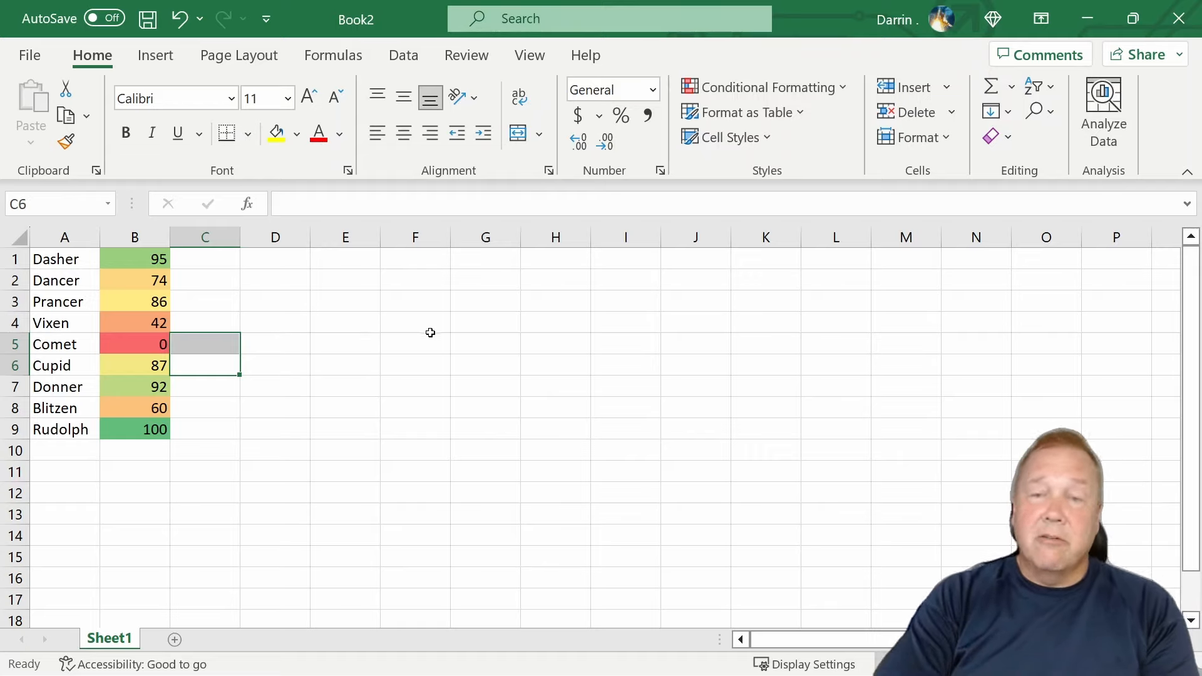
Step: Check the conditional formatting rules manager for the current selection and close it
left_click(744, 88)
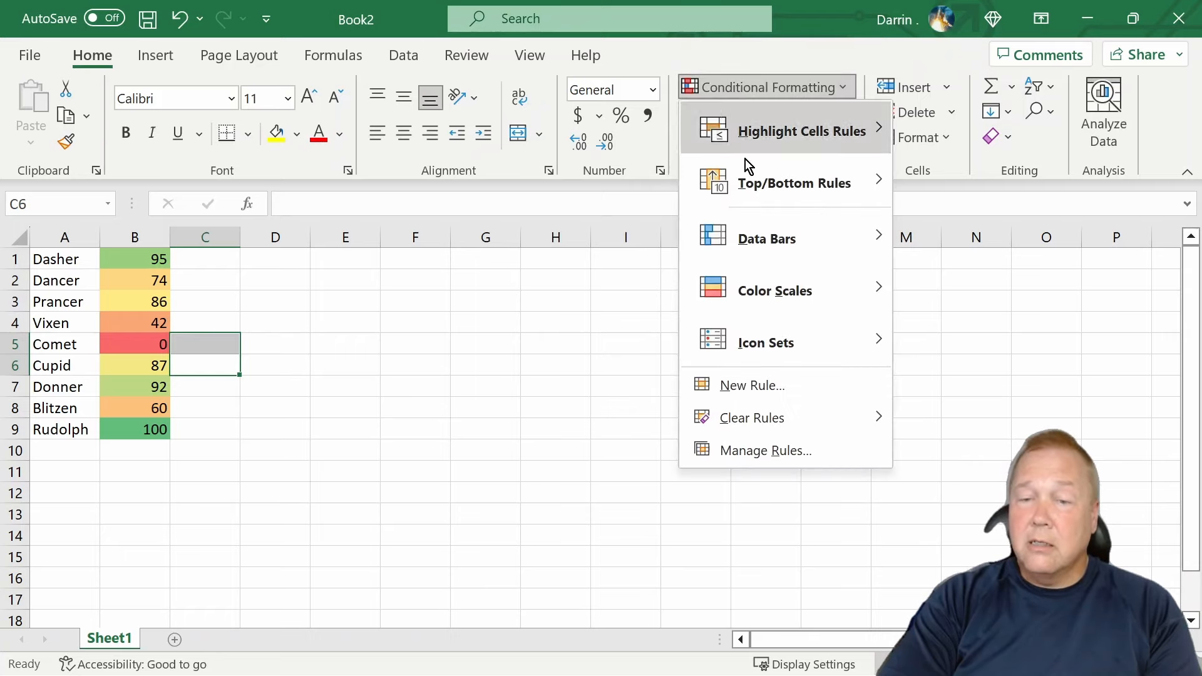
left_click(758, 452)
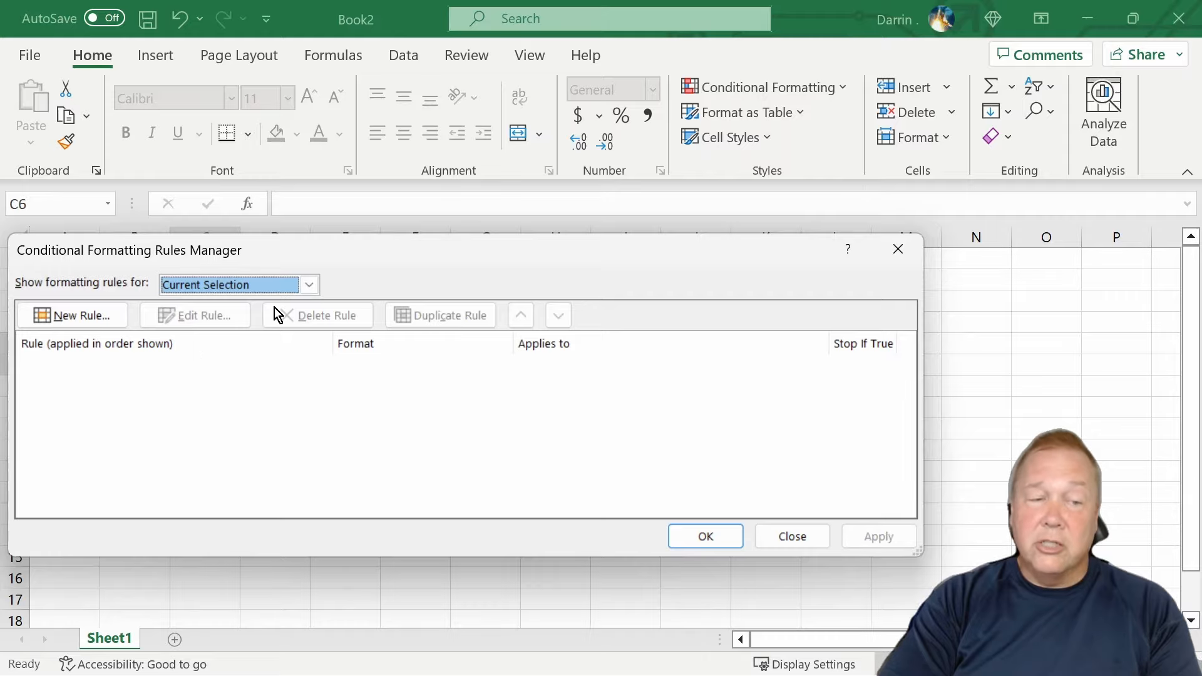
left_click(895, 250)
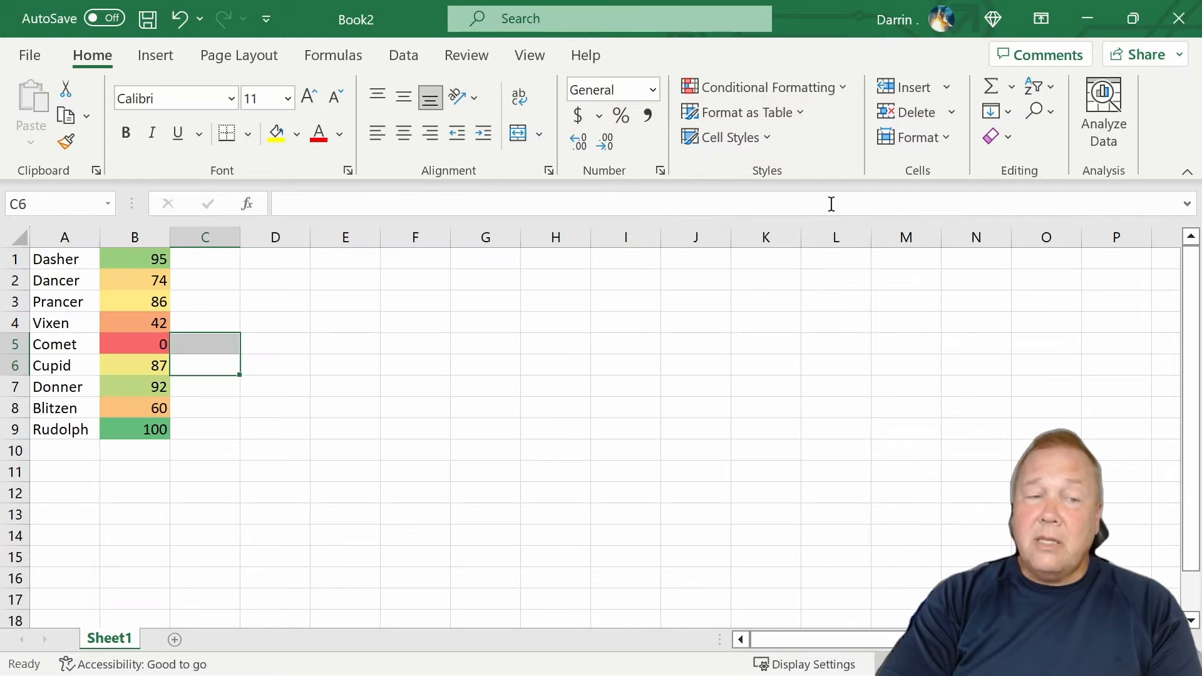
Step: Remove every conditional formatting rule from the whole sheet, including the color scale on the scores
left_click(839, 86)
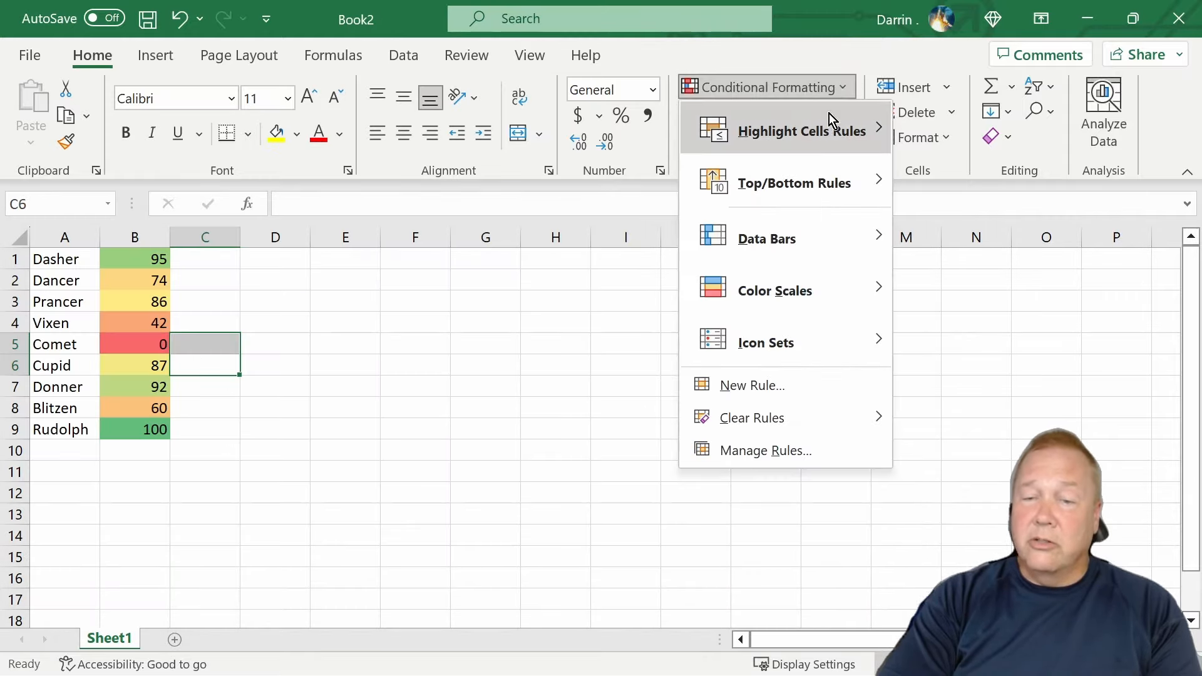
mouse_move(780, 414)
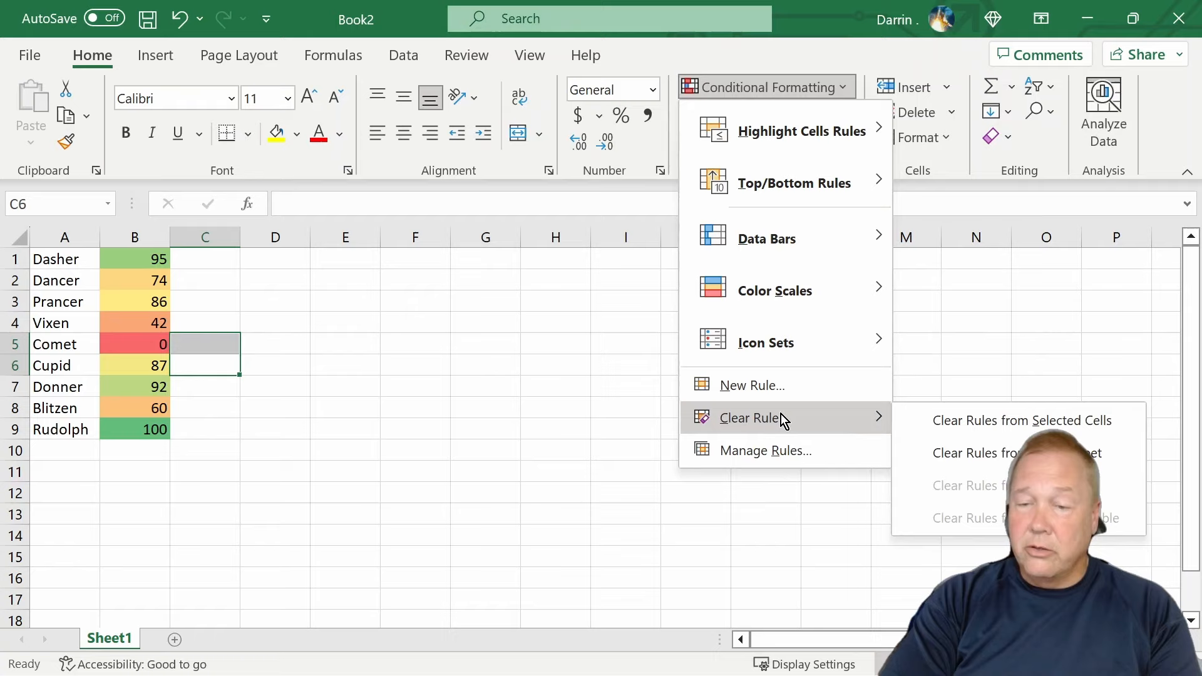
left_click(958, 447)
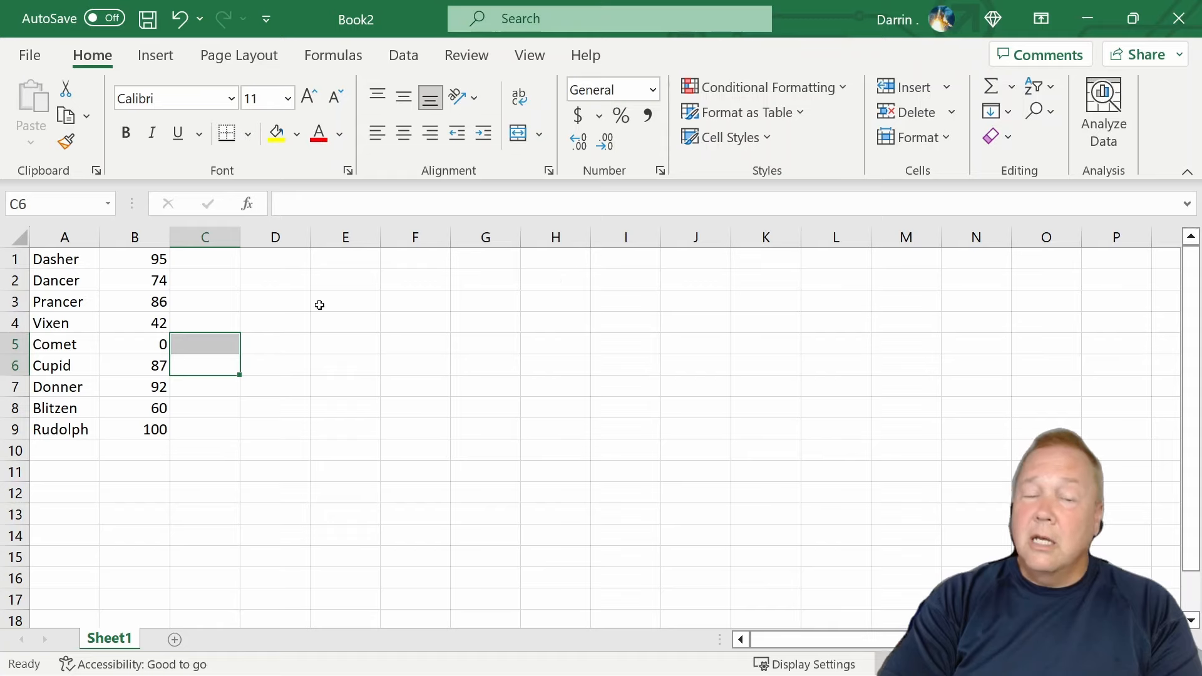
Step: Select the scores in B1:B9
left_click_drag(138, 262, 153, 425)
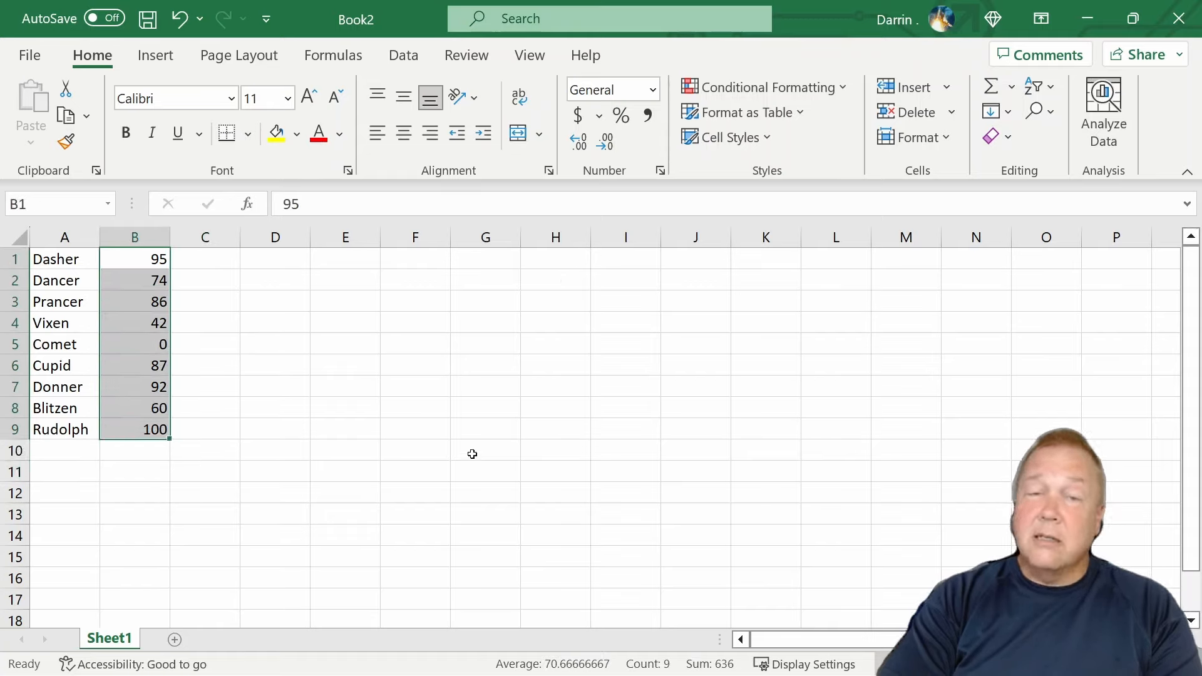